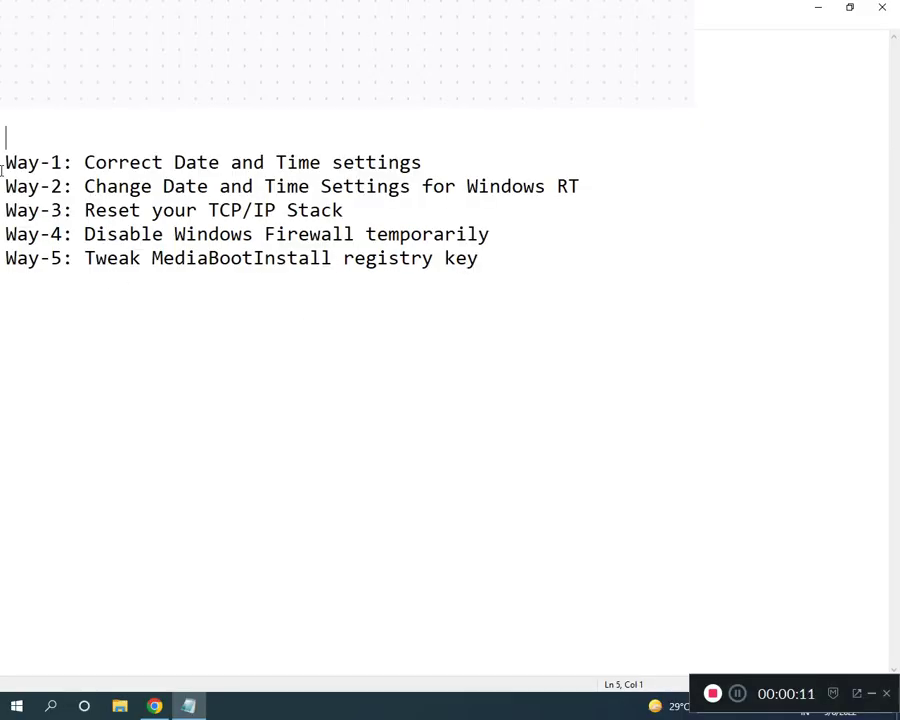
Step: Open Control Panel's Clock and Region date and time settings from a Start search for CONT
left_click_drag(4, 162, 480, 262)
left_click(174, 234)
left_click(8, 705)
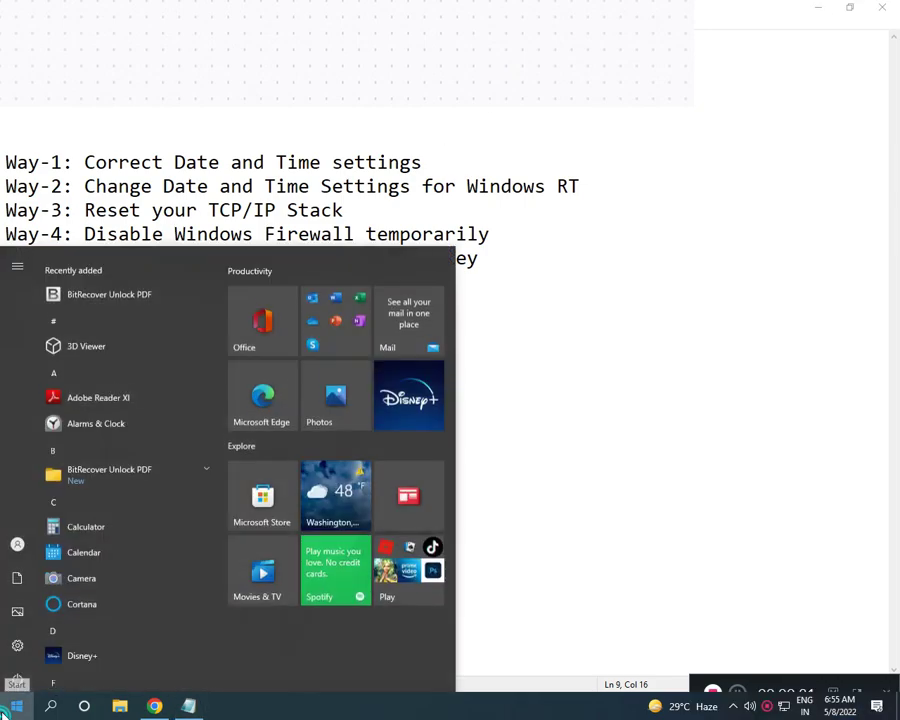
type("CONT")
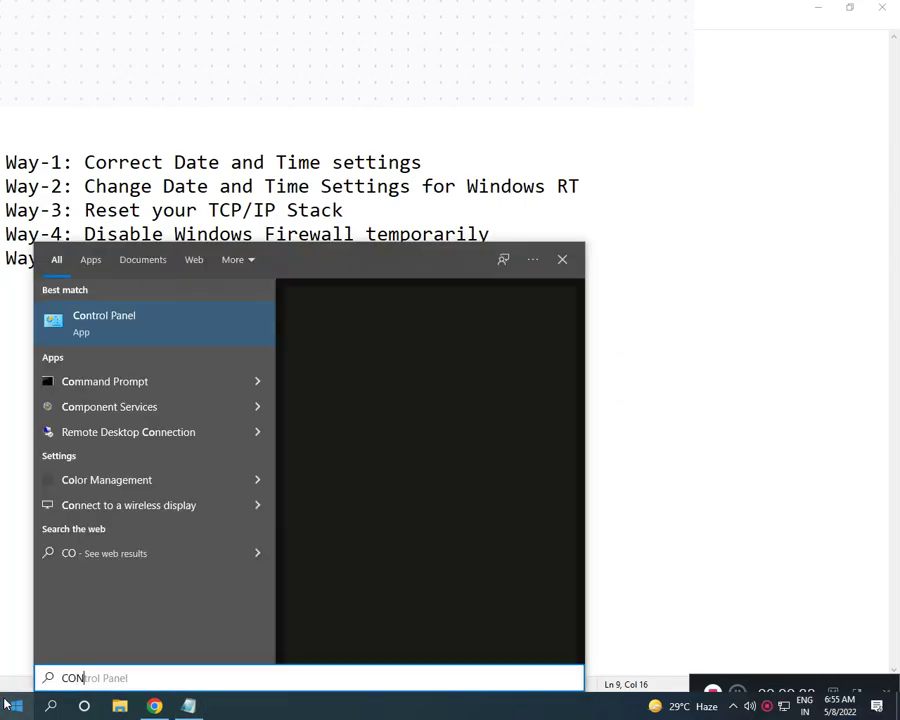
left_click(98, 344)
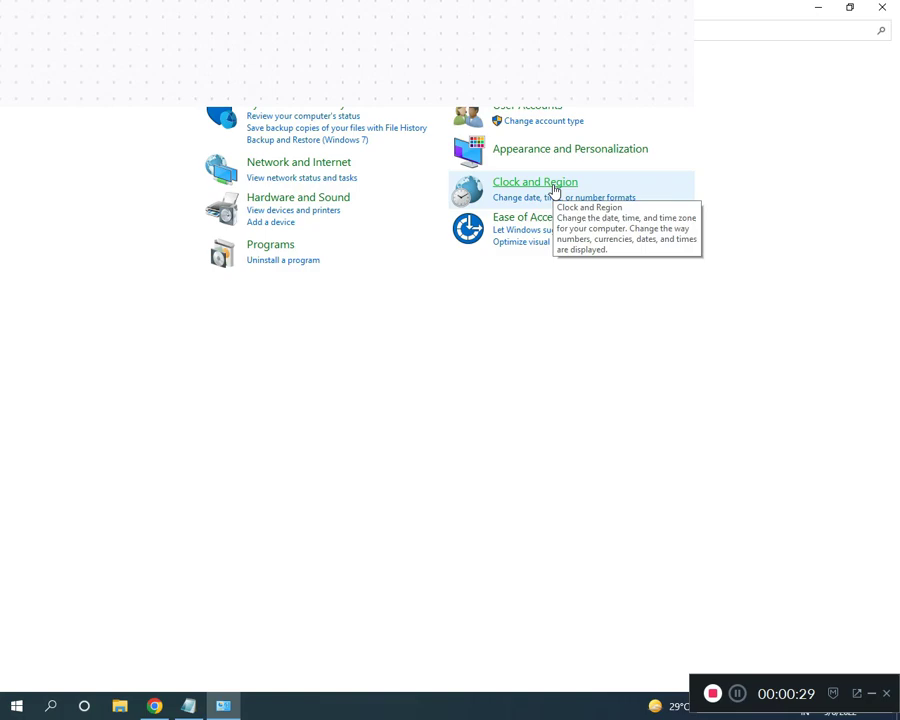
left_click(554, 186)
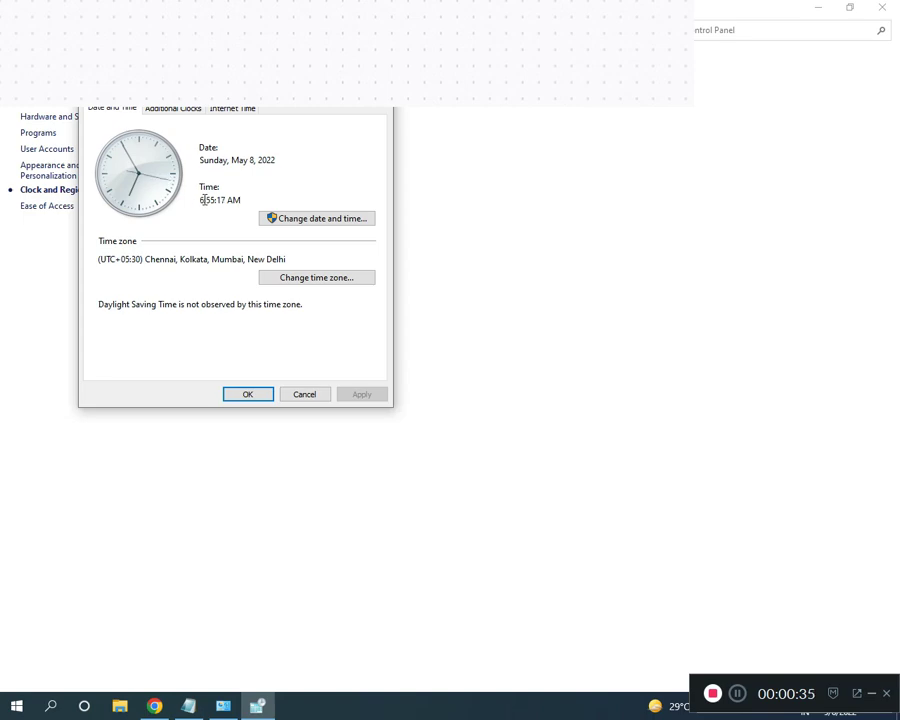
left_click(188, 706)
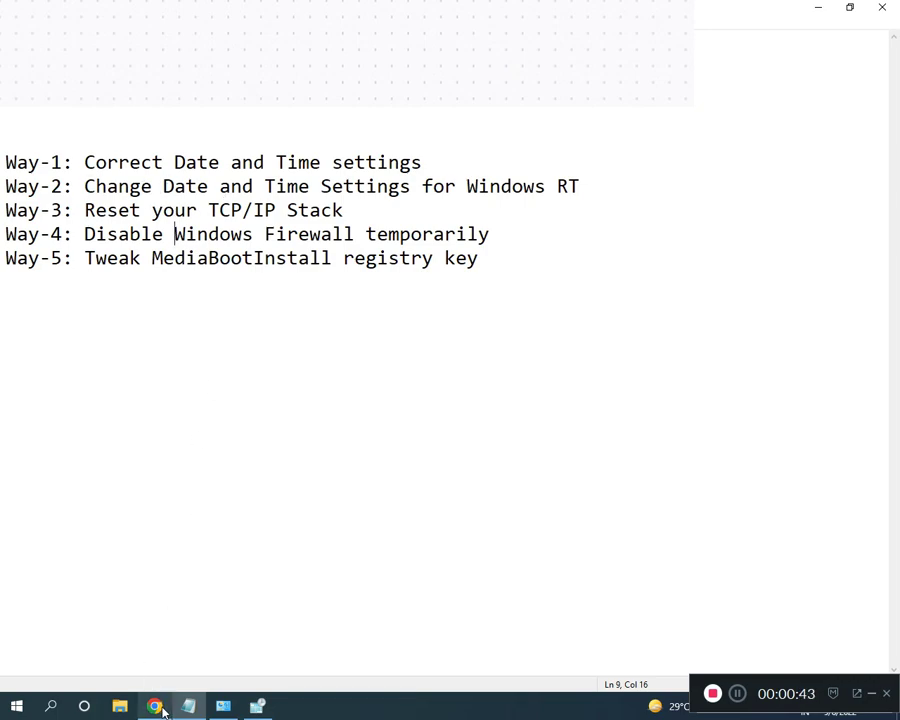
Step: Reselect the (UTC+05:30) Chennai, Kolkata, Mumbai, New Delhi time zone and confirm both dialogs with OK
left_click(257, 706)
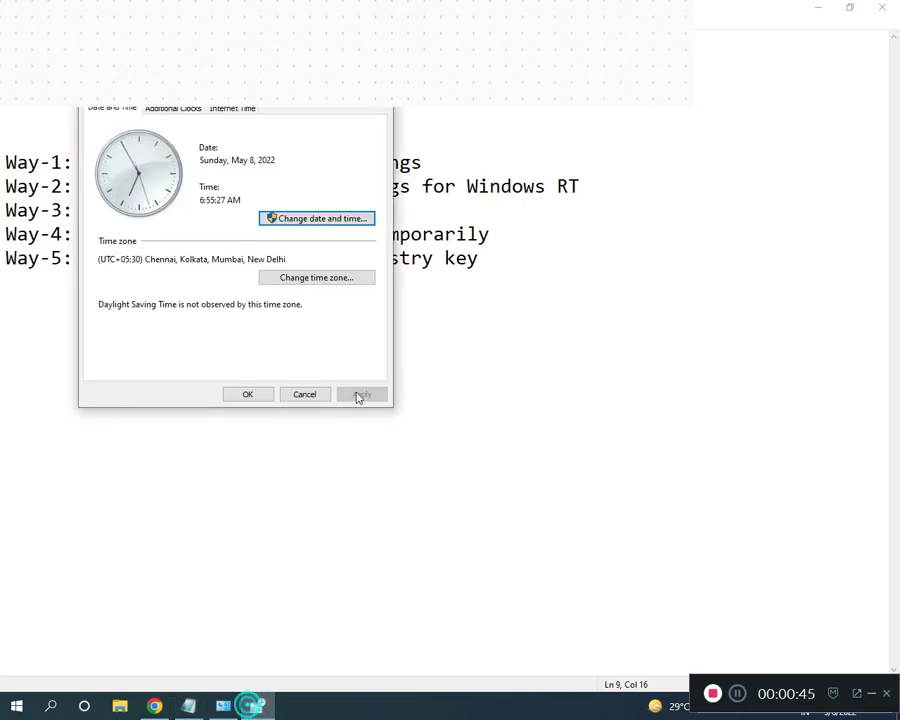
left_click(312, 280)
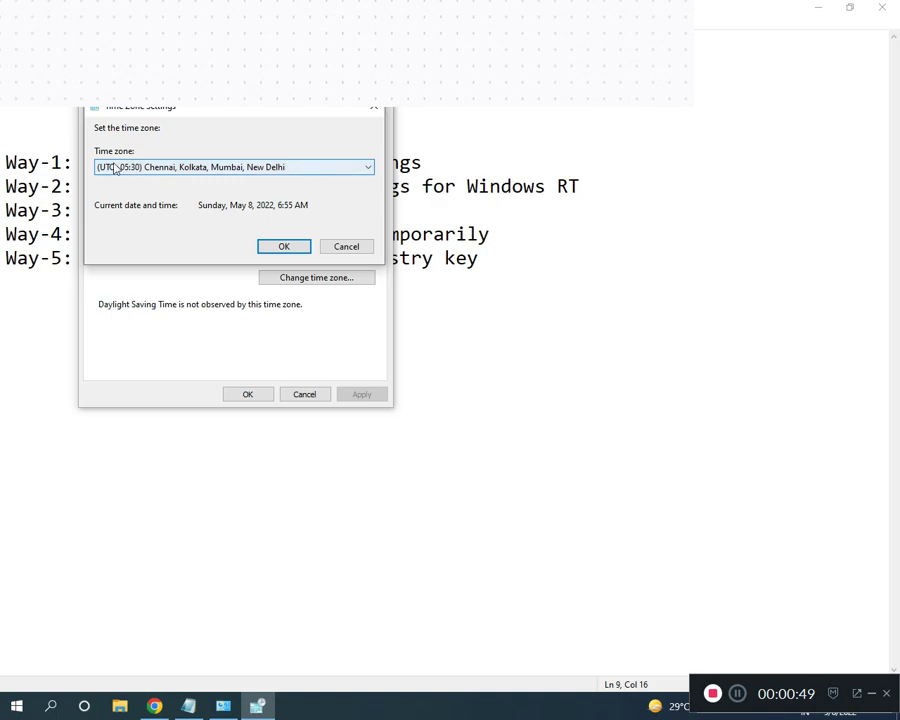
left_click(145, 166)
left_click(335, 170)
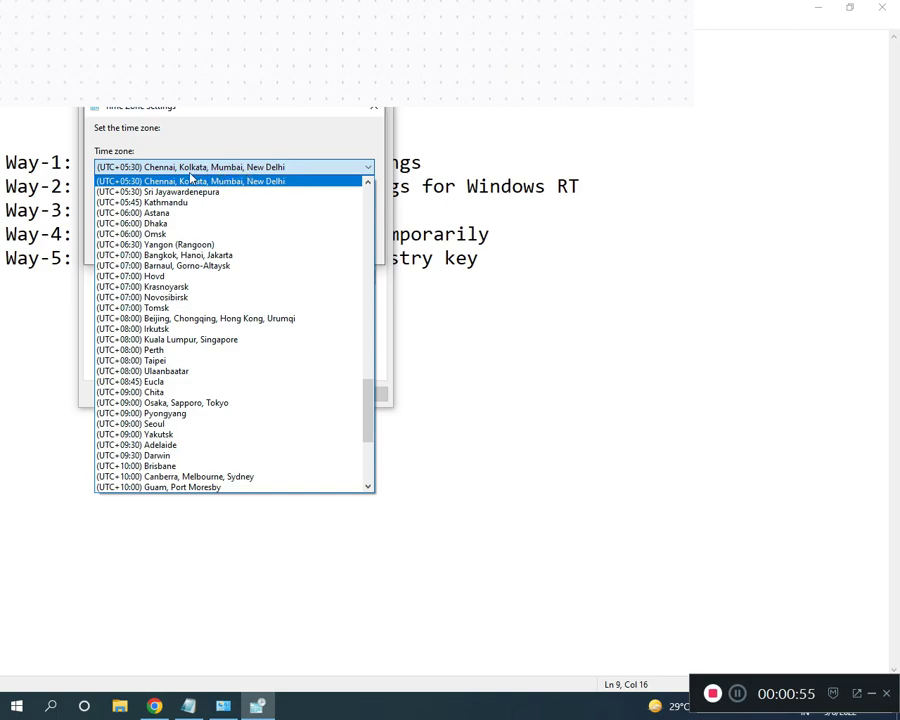
left_click(288, 168)
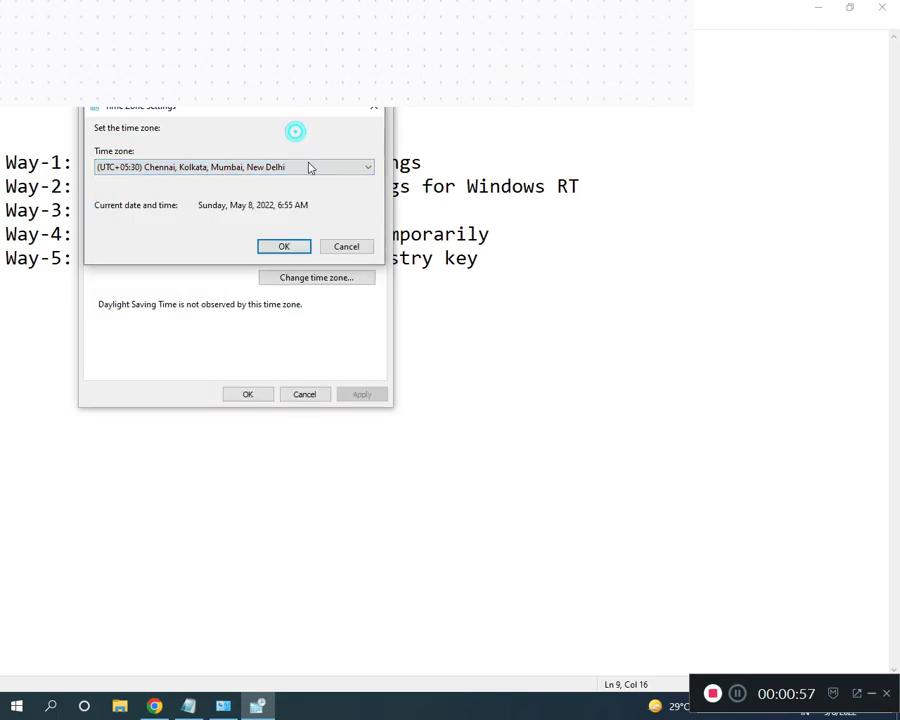
left_click(279, 247)
left_click(256, 396)
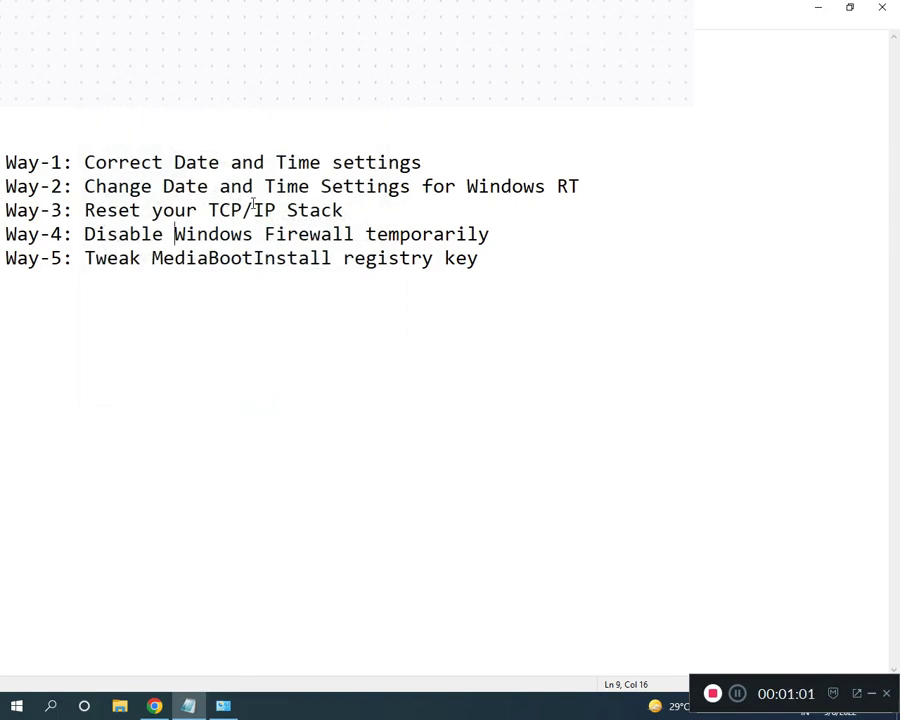
Step: Go from Control Panel home through Network and Sharing Center to the network adapters list
left_click(231, 711)
left_click(124, 30)
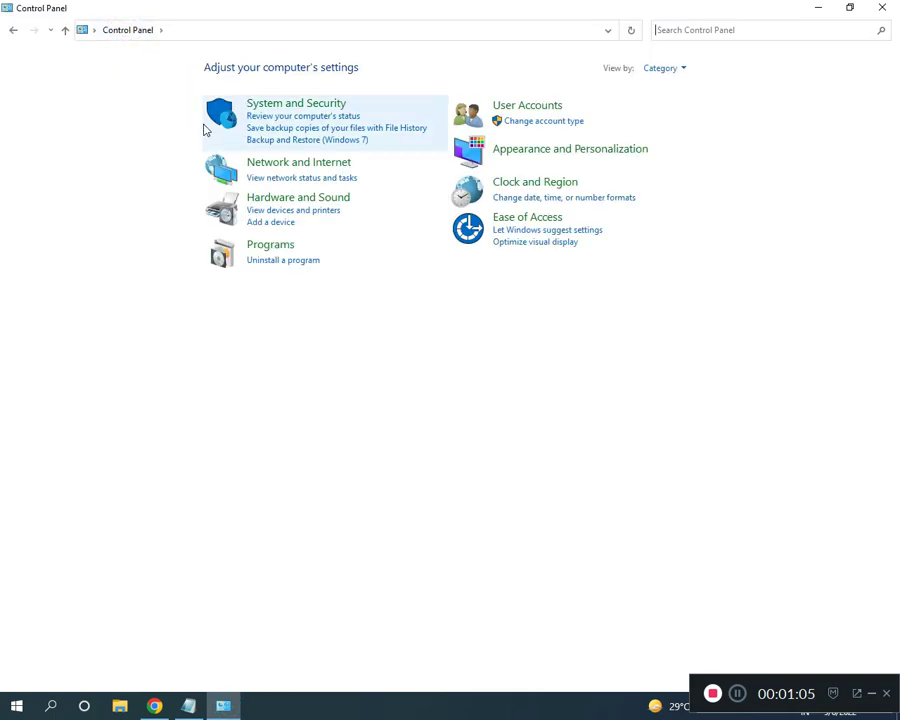
left_click(287, 166)
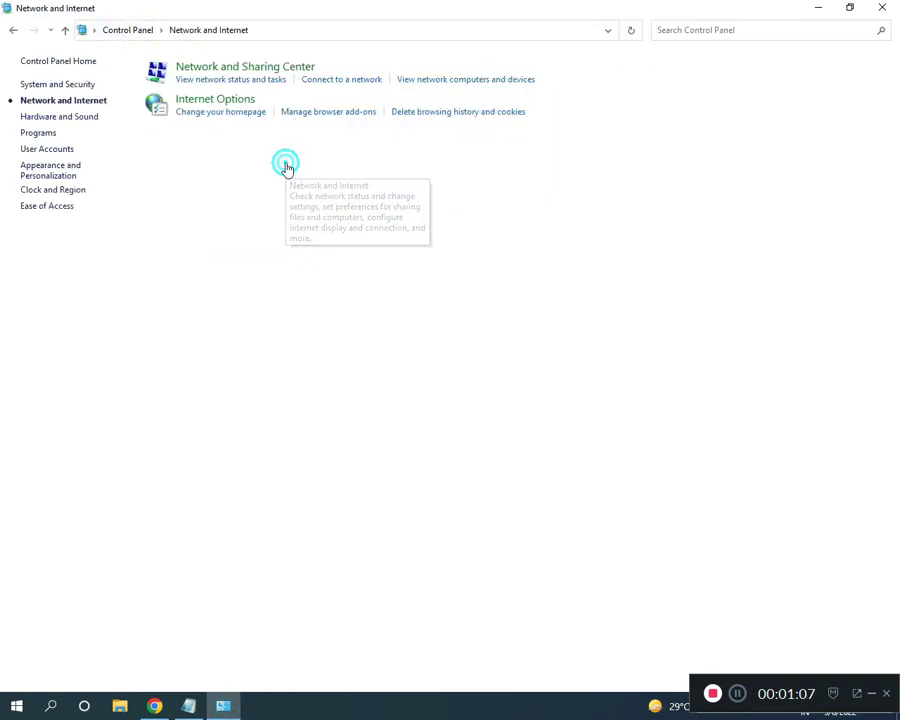
left_click(230, 71)
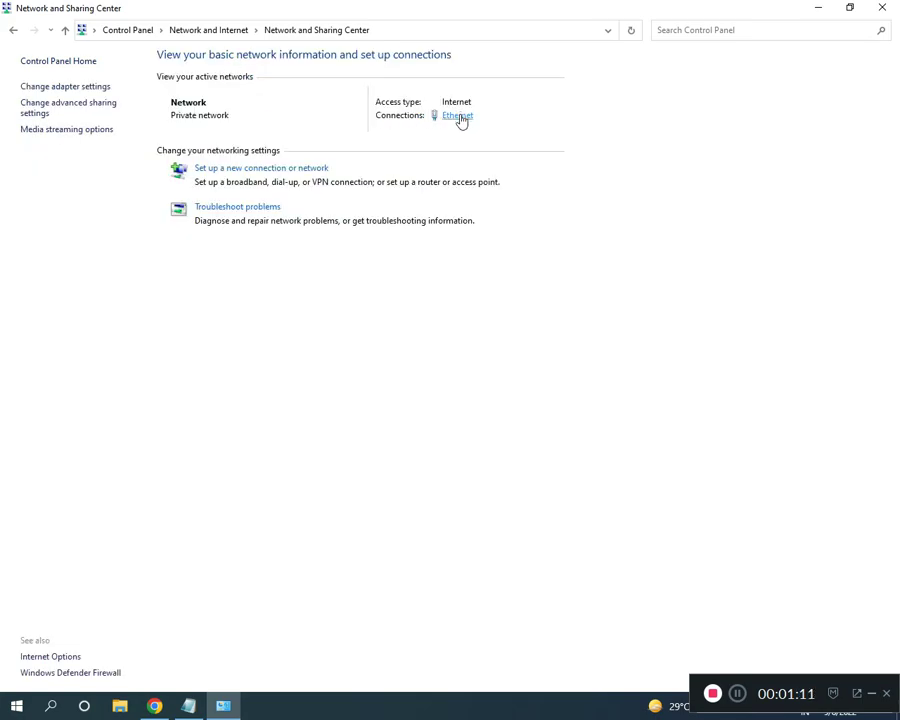
left_click(68, 86)
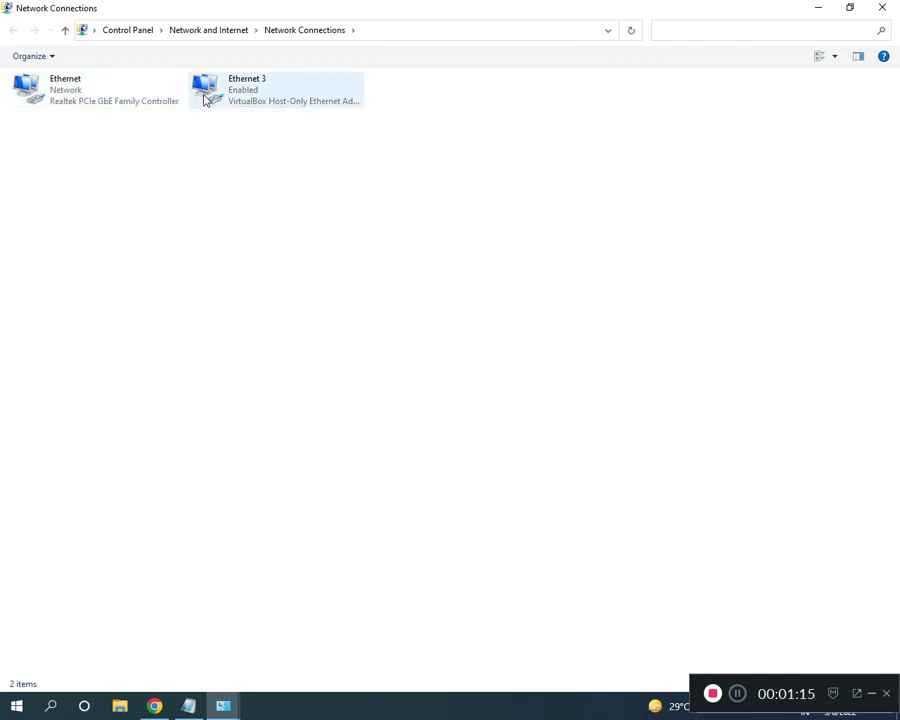
Step: Select the Ethernet adapter and view its context menu without changing anything
left_click(98, 92)
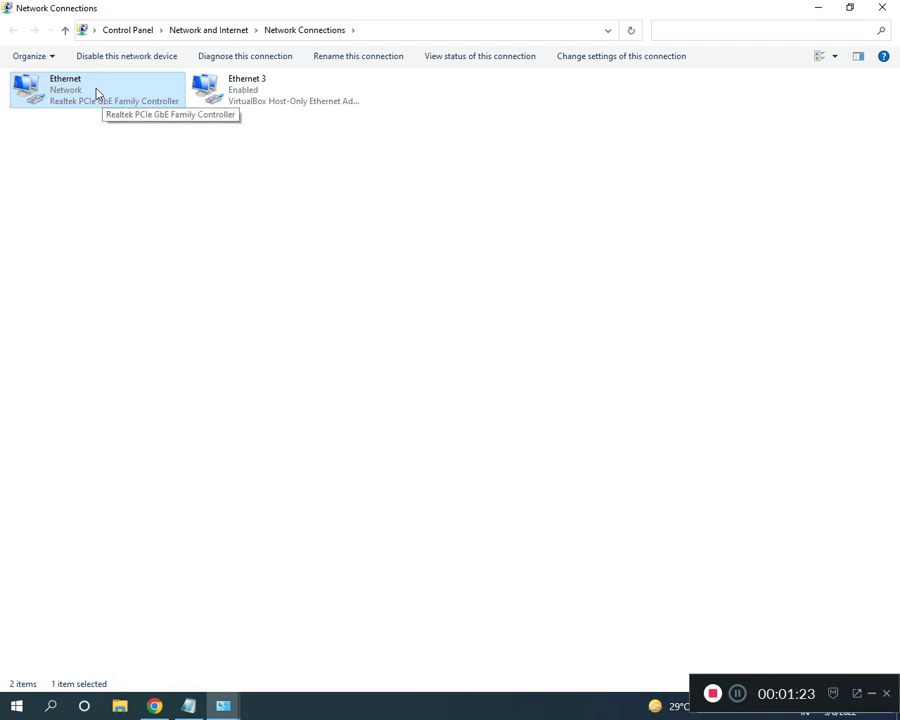
right_click(97, 92)
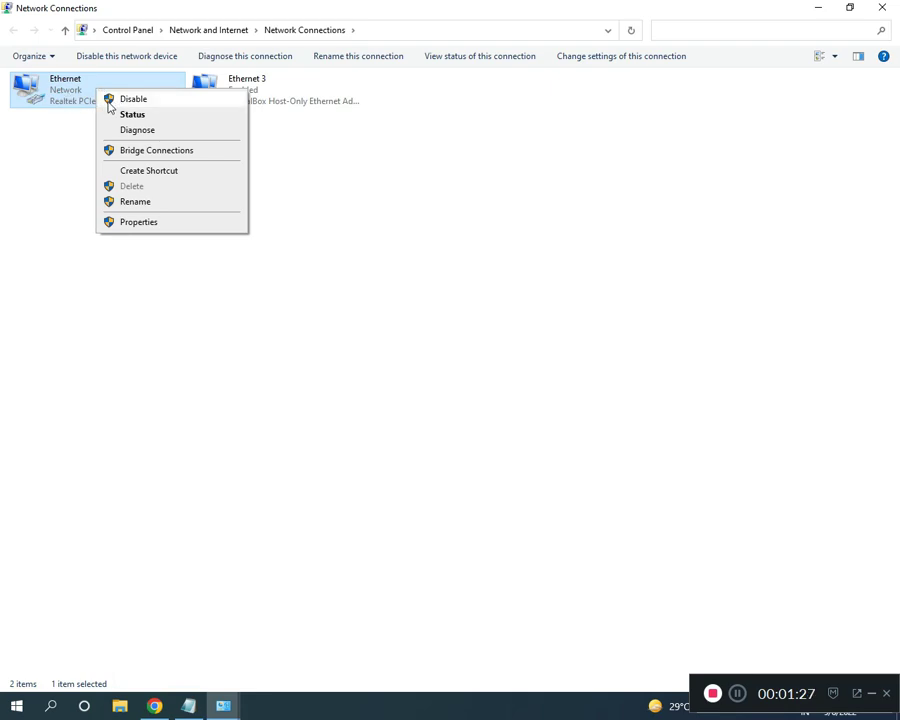
left_click(326, 210)
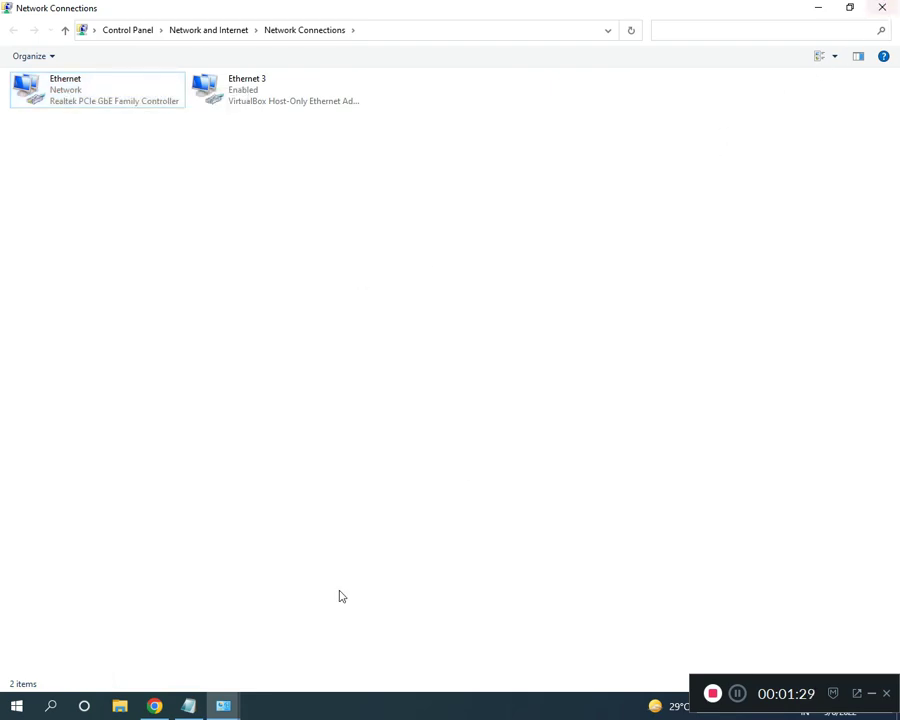
mouse_move(226, 710)
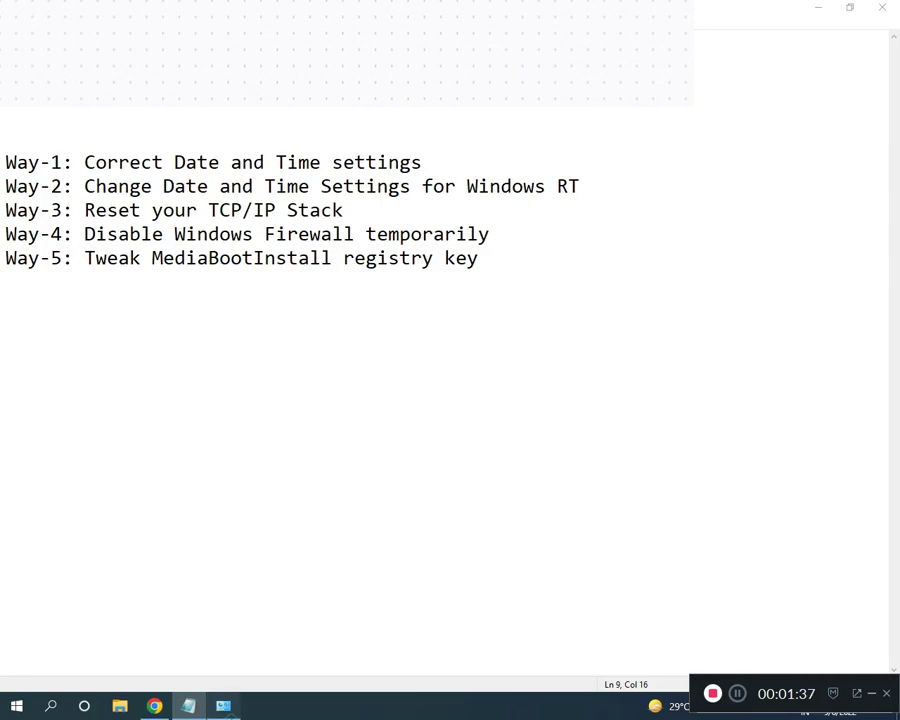
Step: Go through System and Security to Windows Defender Firewall's on/off page, with private and public networks off
left_click(223, 706)
left_click(135, 32)
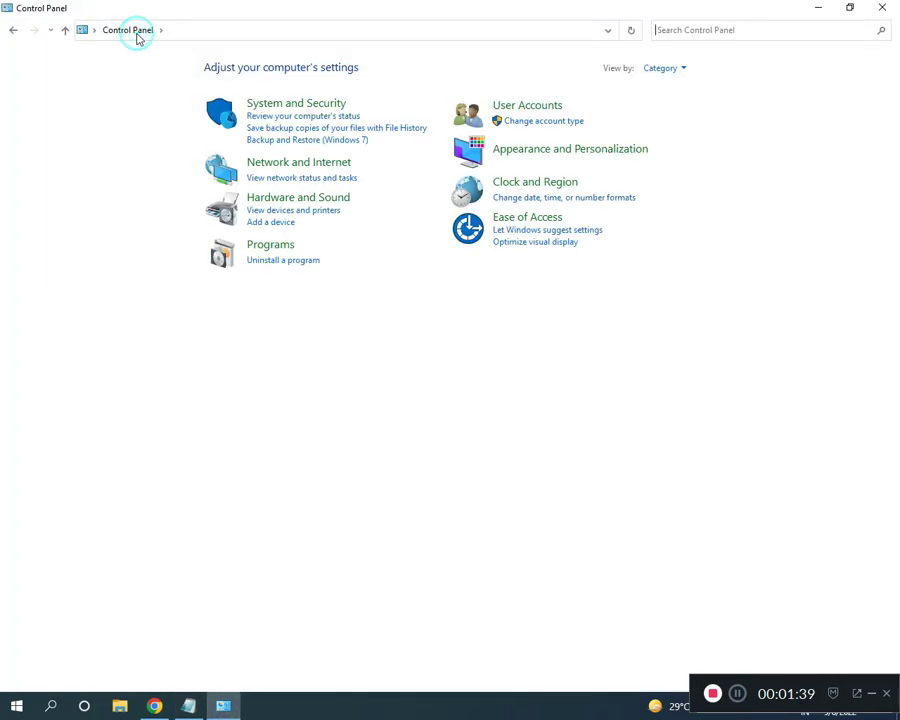
left_click(283, 106)
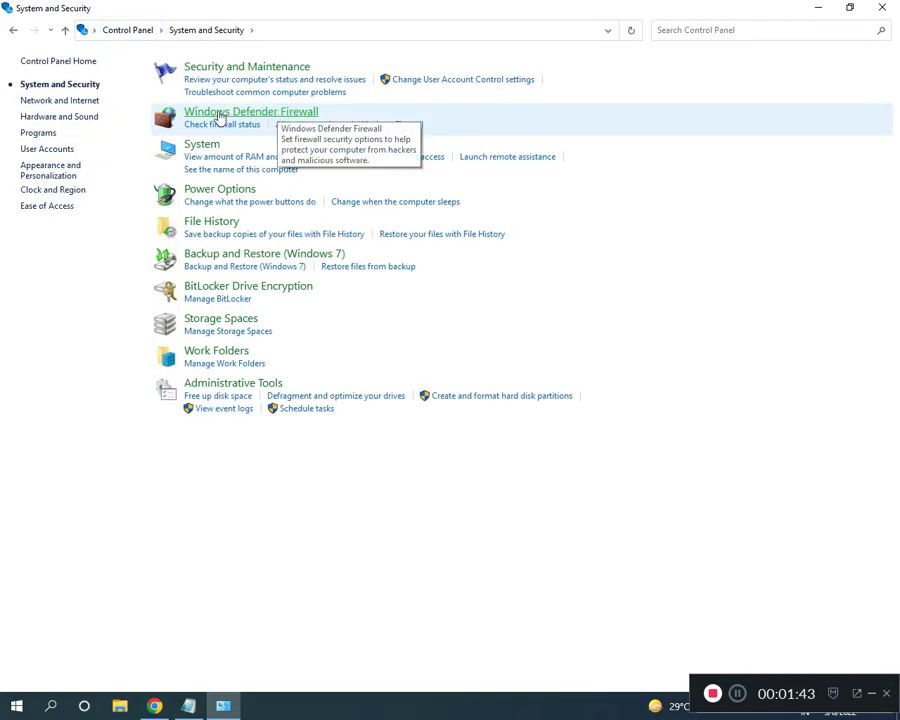
left_click(243, 114)
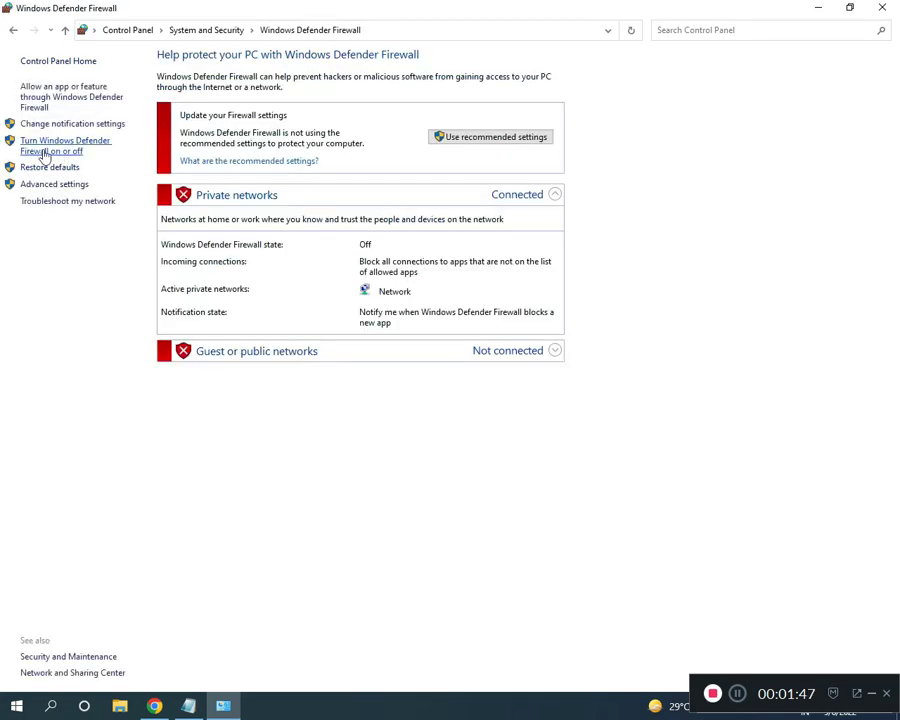
left_click(72, 149)
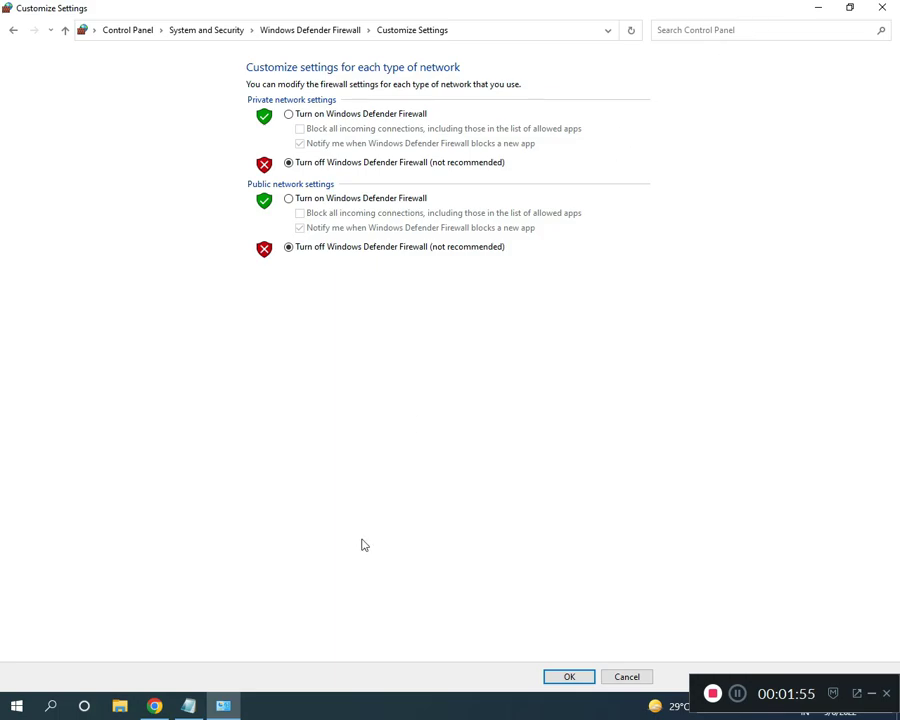
left_click(190, 706)
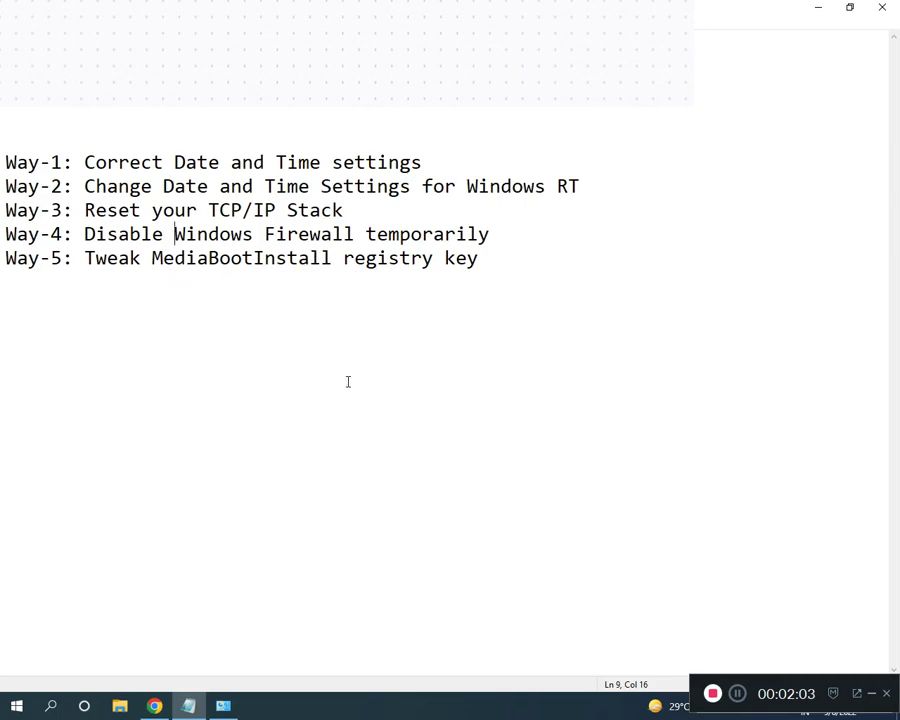
Step: Launch Registry Editor with regedit from the Run box and maximize it
left_click(732, 690)
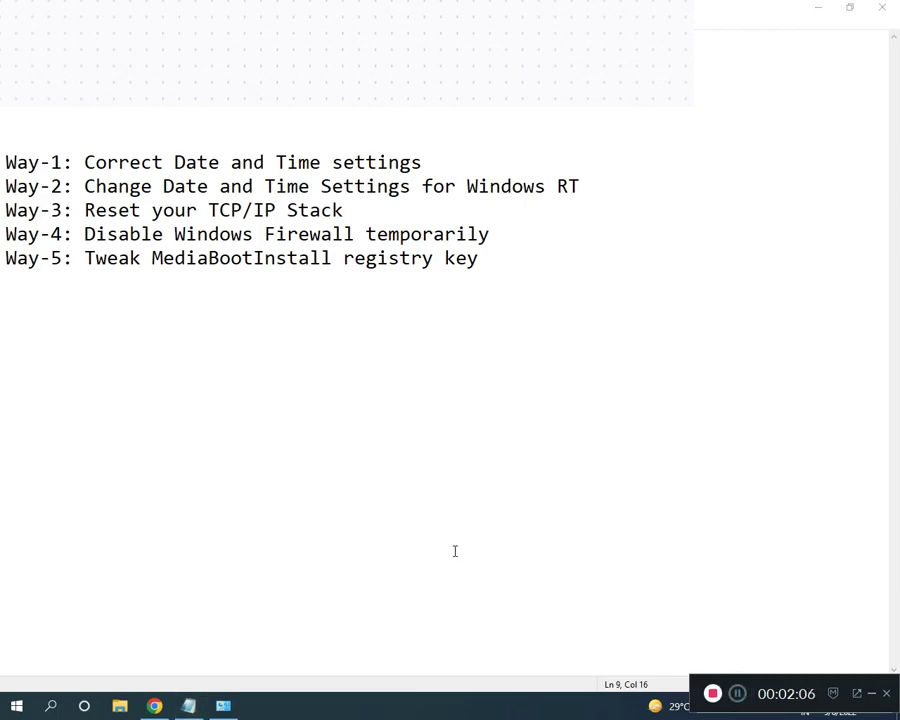
key("super")
type("RUN")
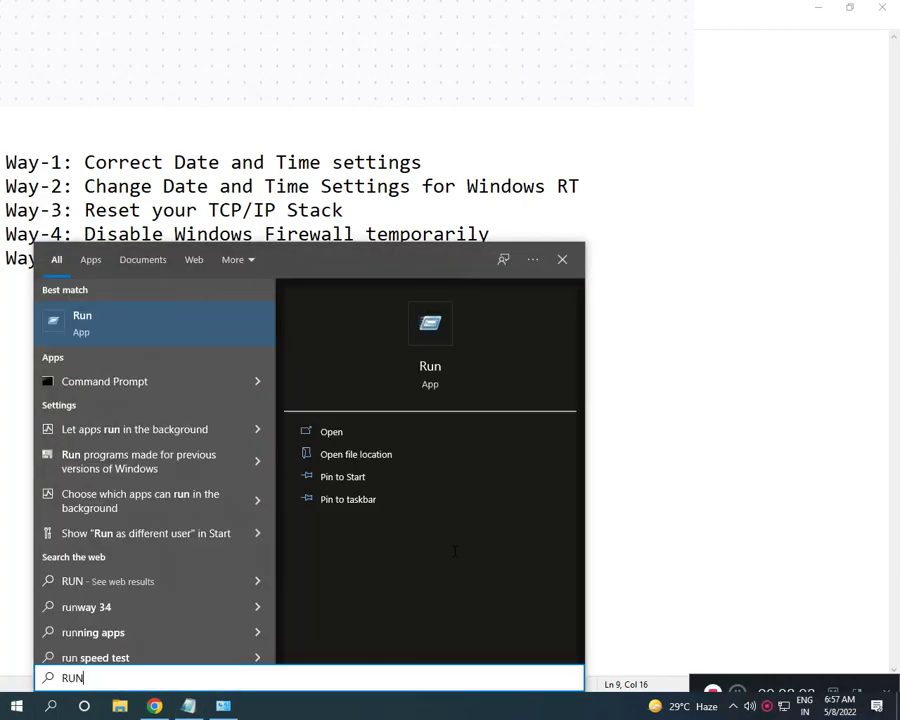
key("Return")
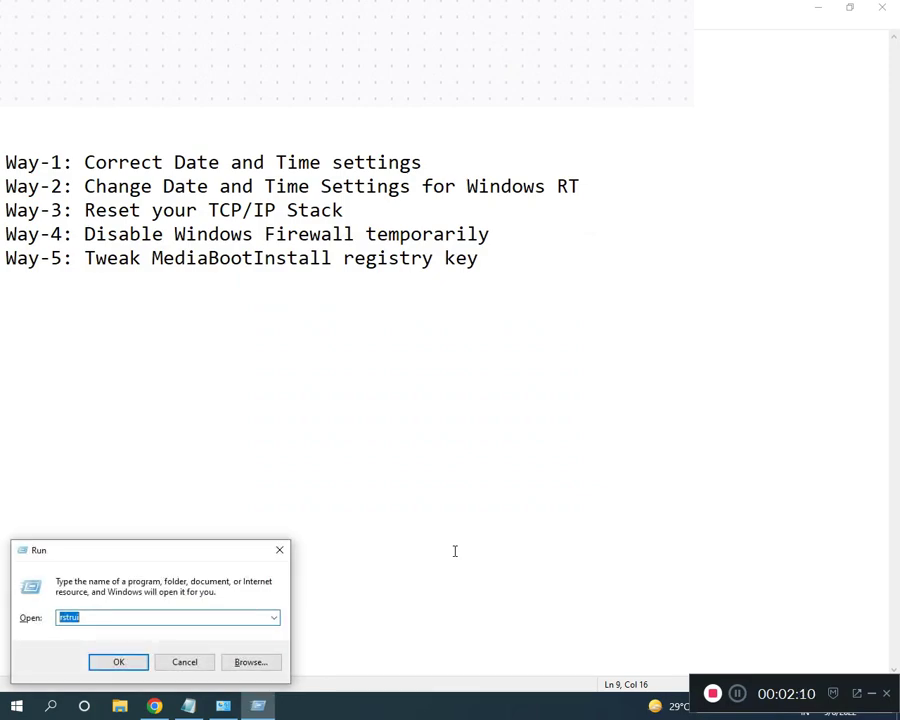
type("regedit")
left_click(114, 661)
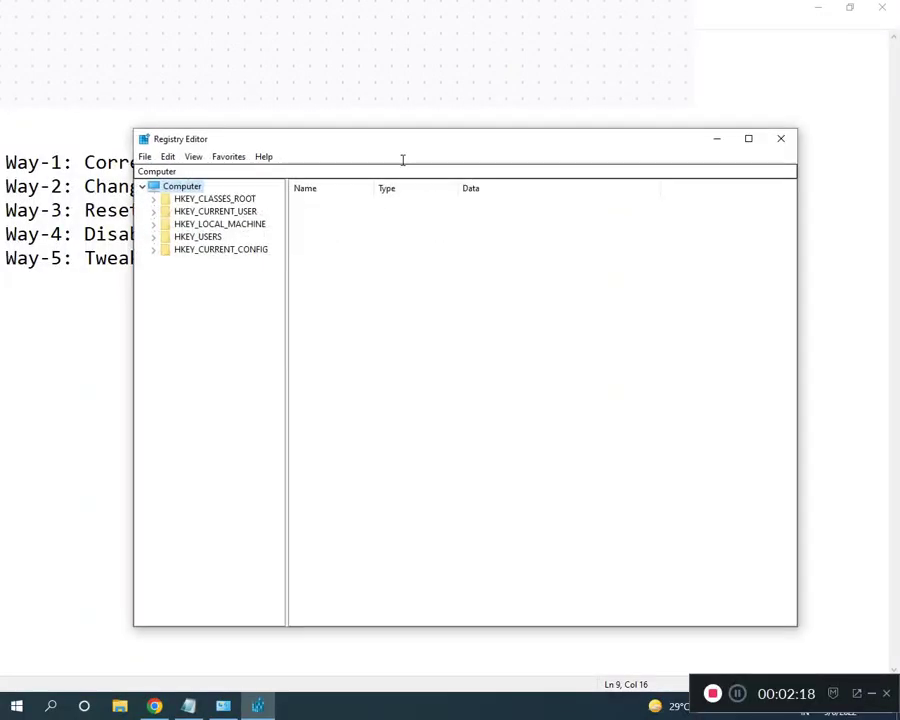
left_click(748, 138)
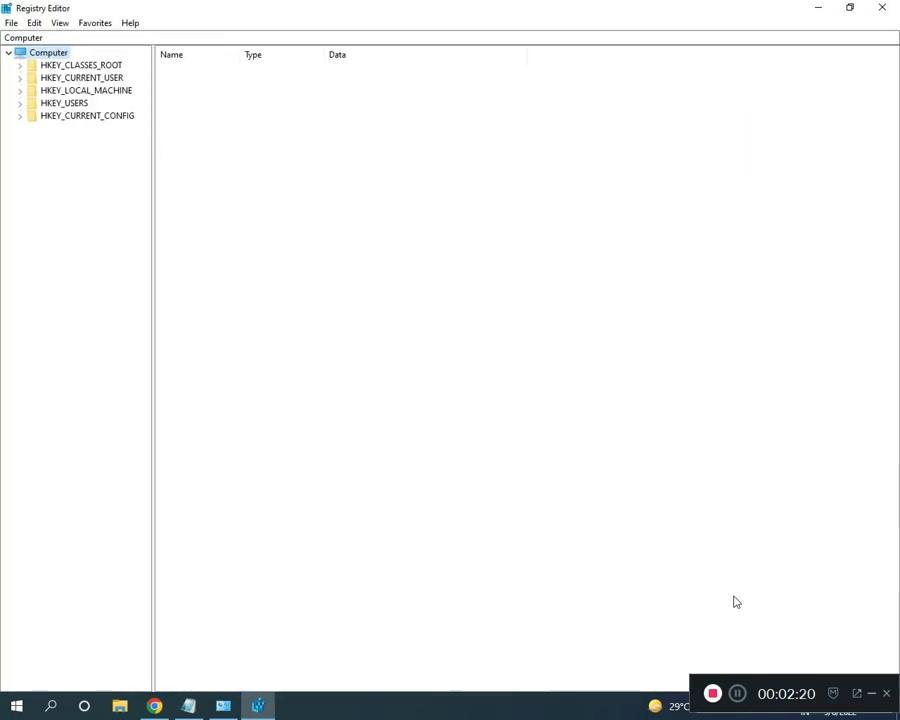
Step: Expand HKEY_LOCAL_MACHINE, SOFTWARE and Microsoft in the key tree
left_click(18, 91)
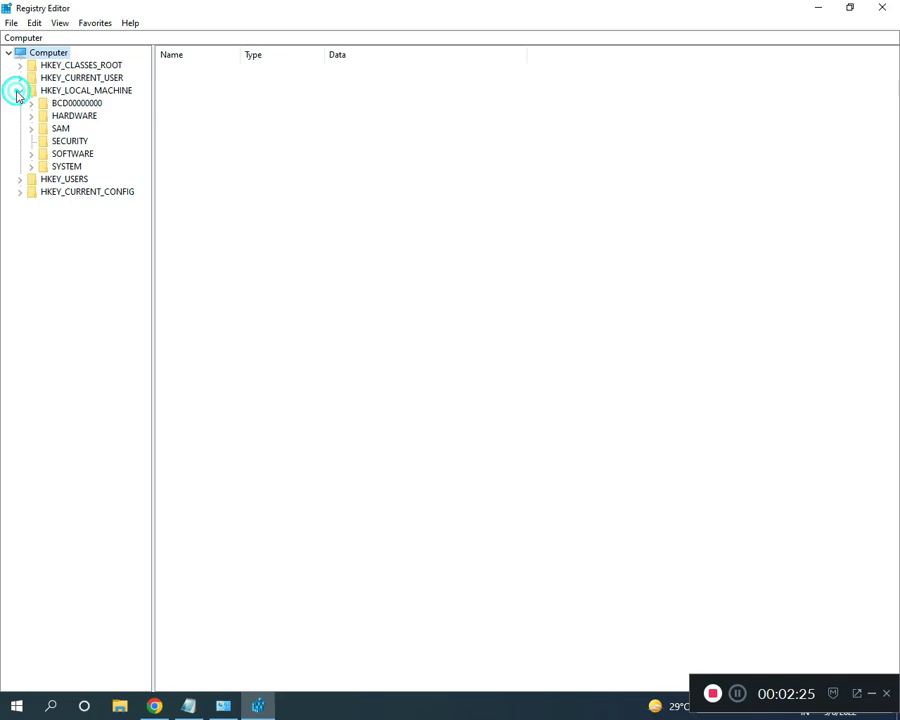
left_click(31, 154)
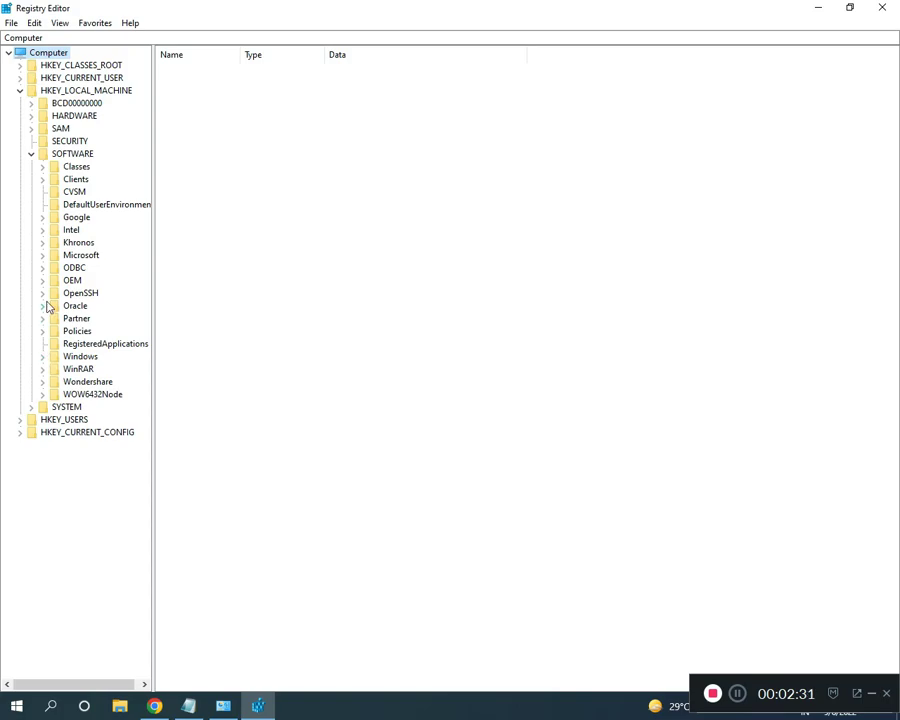
left_click(42, 255)
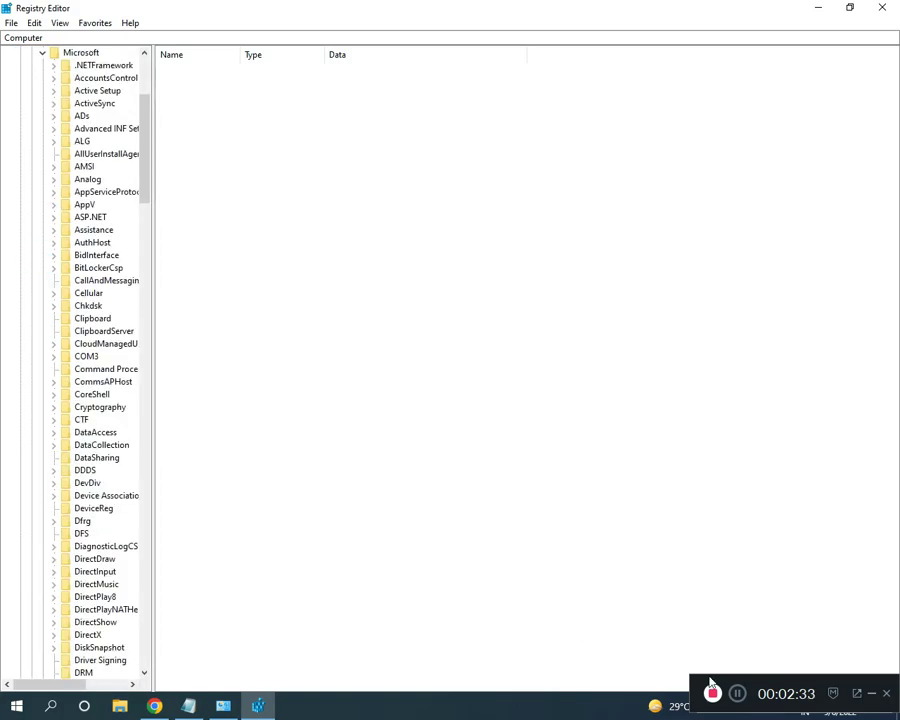
left_click(737, 694)
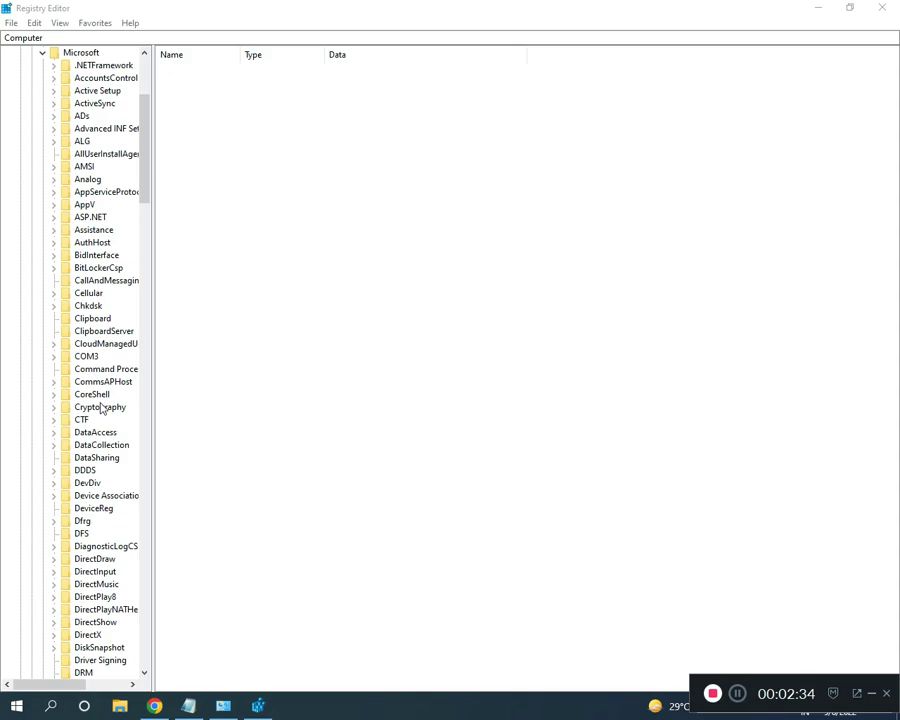
scroll(100, 407, "down", 20)
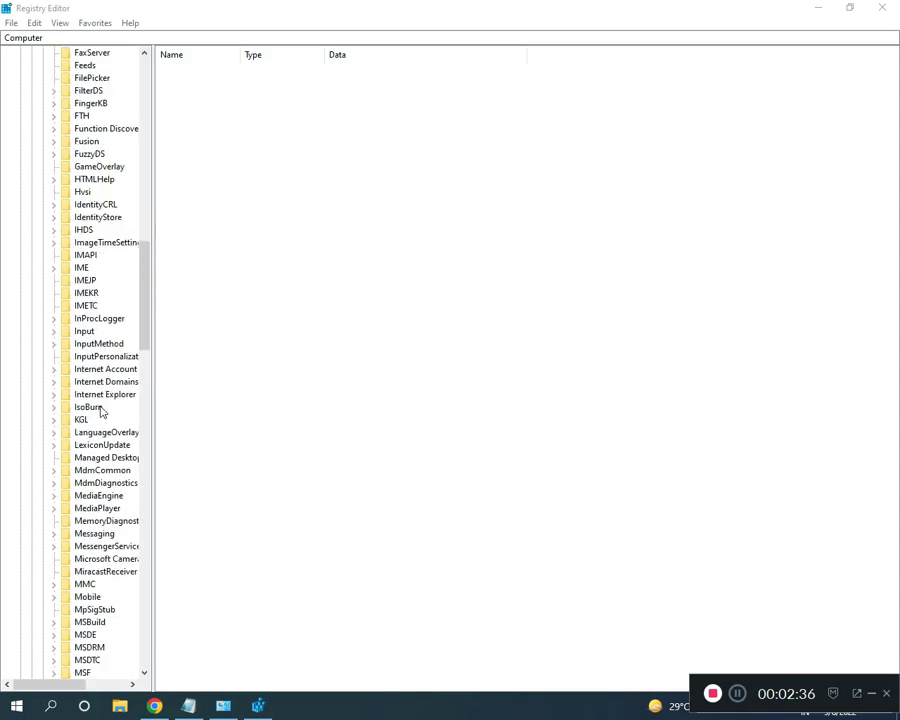
scroll(100, 410, "down", 19)
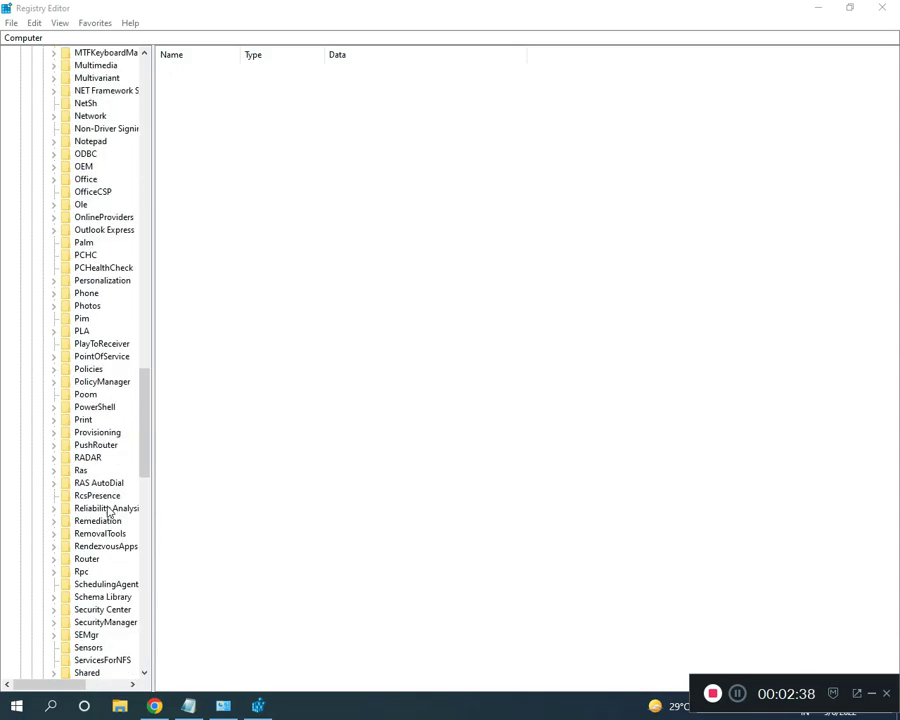
scroll(108, 512, "down", 4)
left_click_drag(146, 470, 322, 596)
scroll(114, 604, "down", 2)
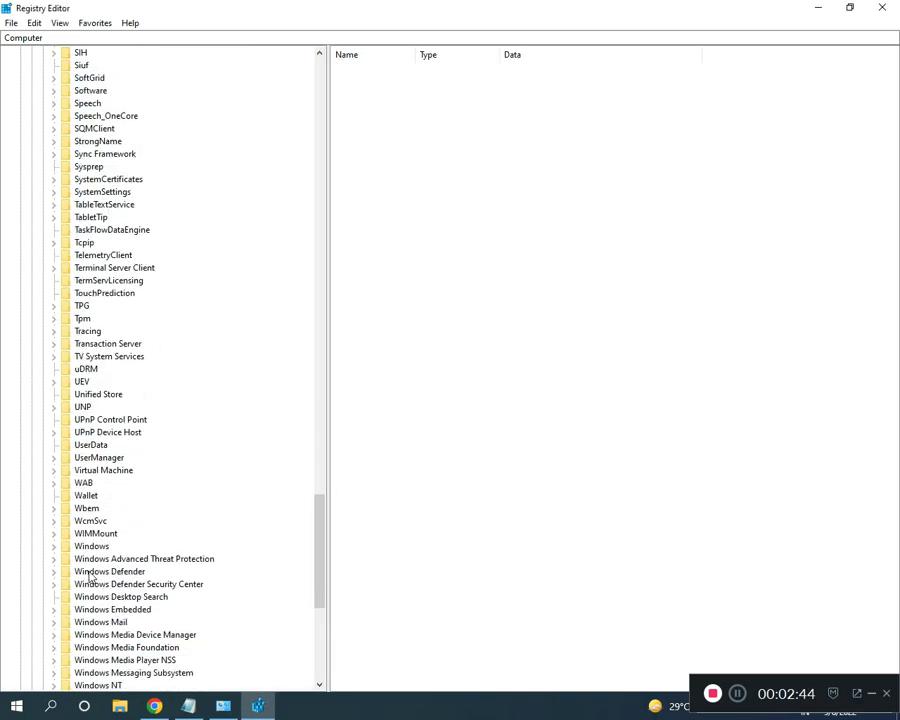
Step: Expand Windows, CurrentVersion and Setup so the OOBE subkey appears
left_click(54, 546)
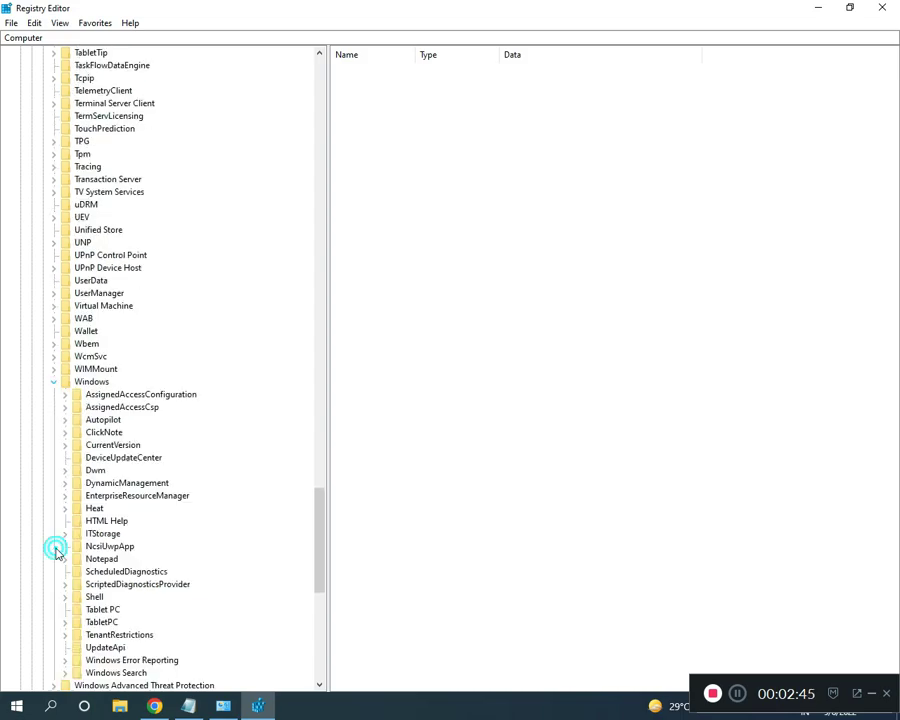
left_click(64, 446)
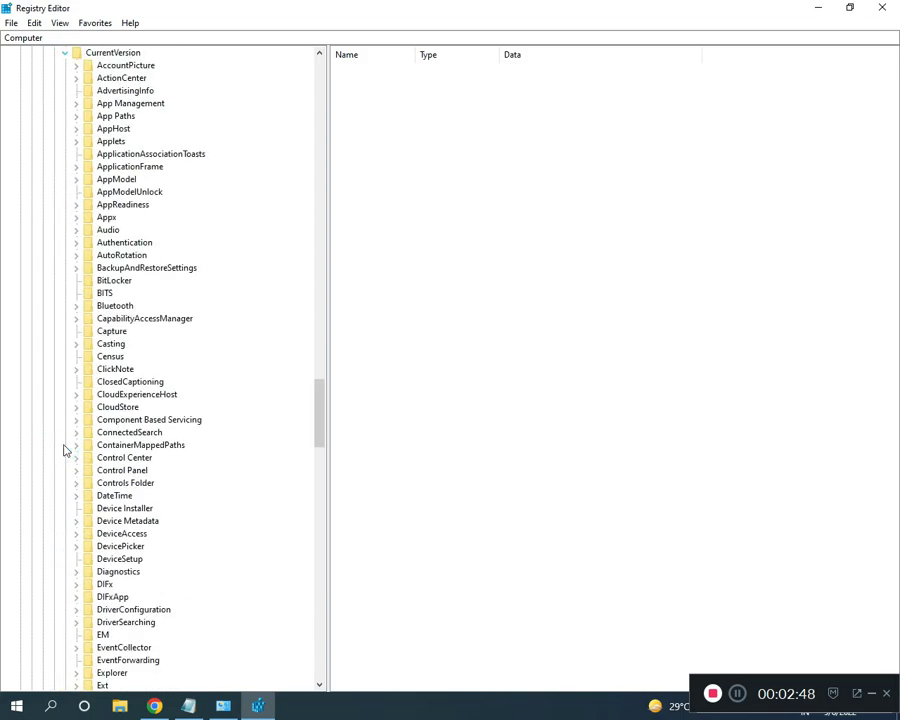
left_click(726, 679)
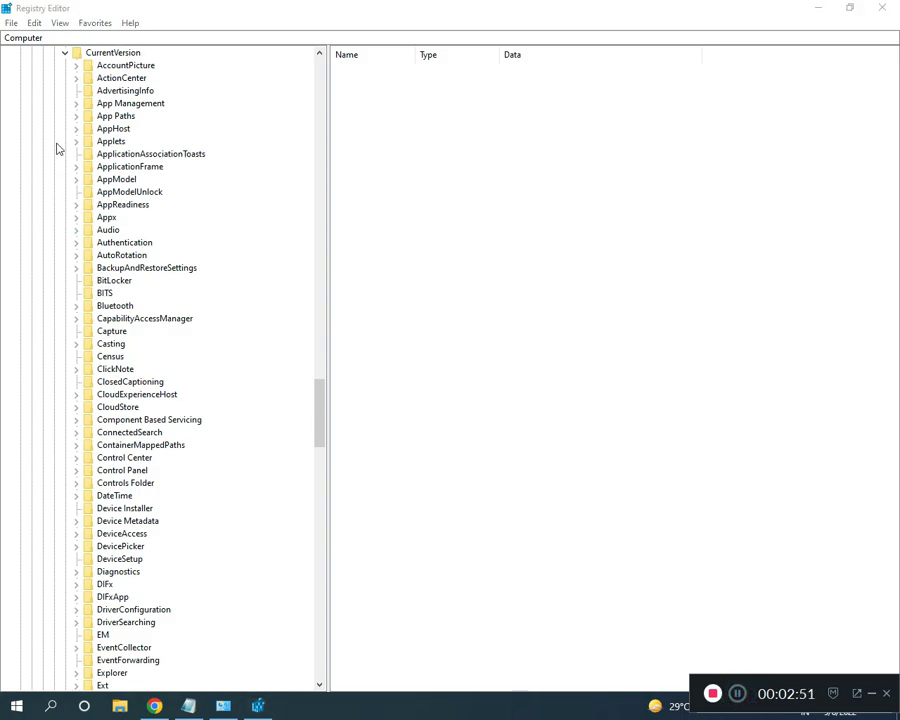
scroll(170, 432, "down", 7)
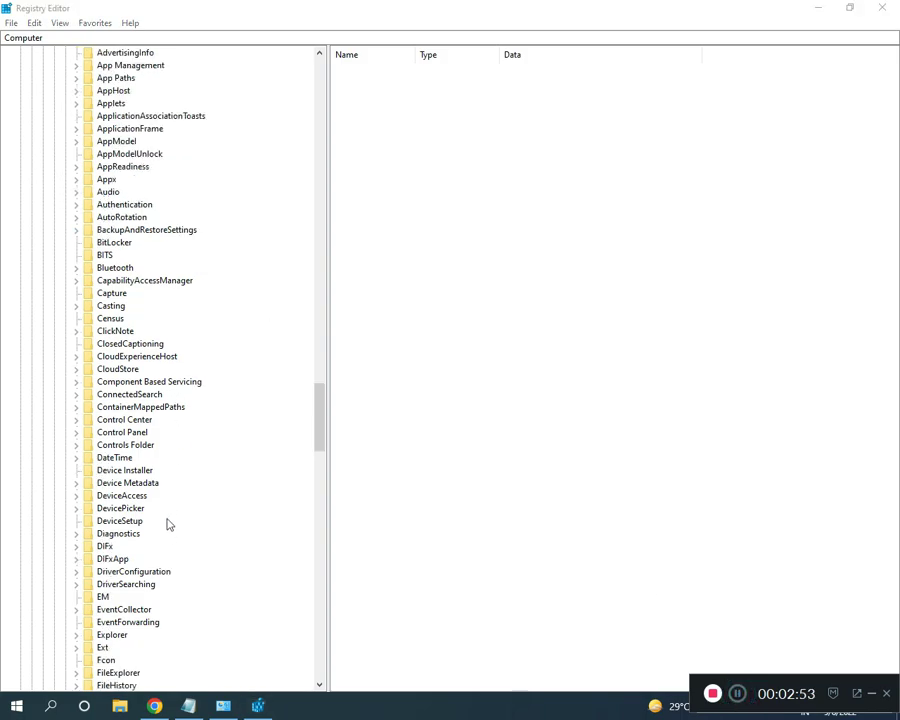
scroll(143, 621, "down", 11)
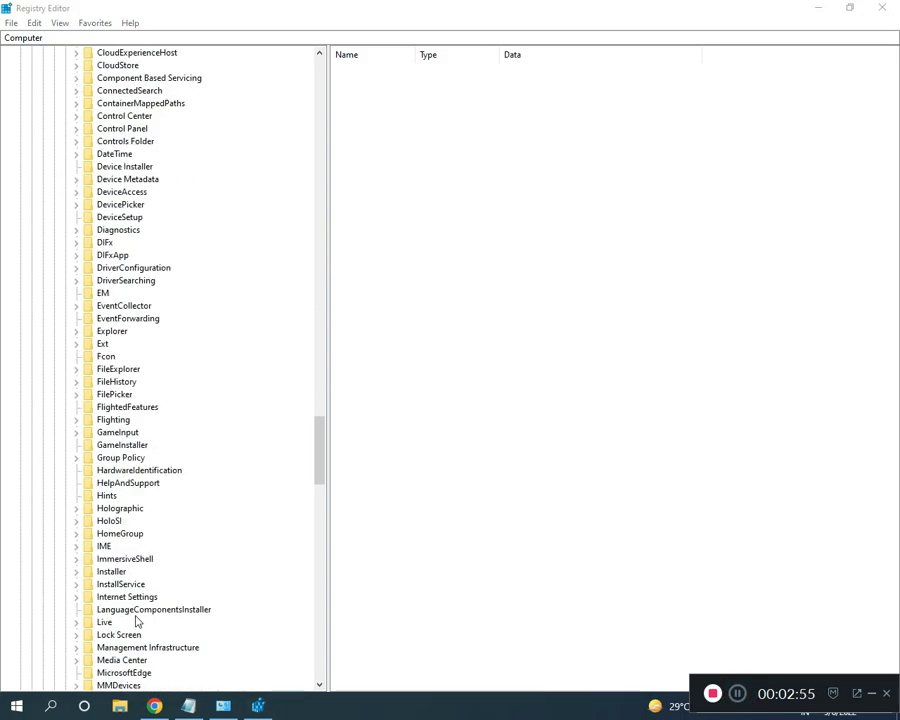
scroll(137, 621, "down", 4)
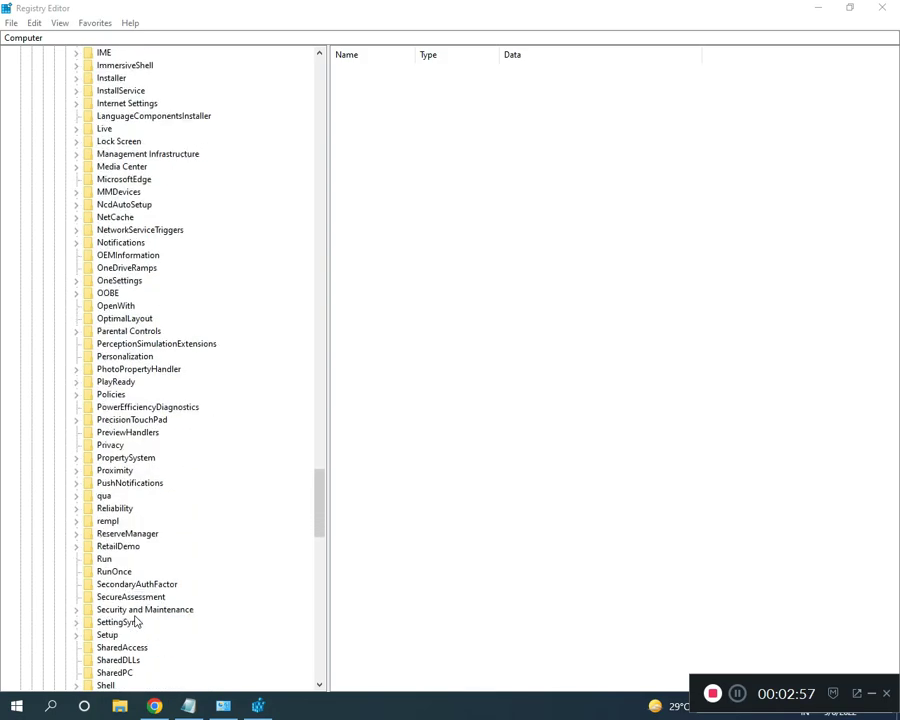
left_click(77, 636)
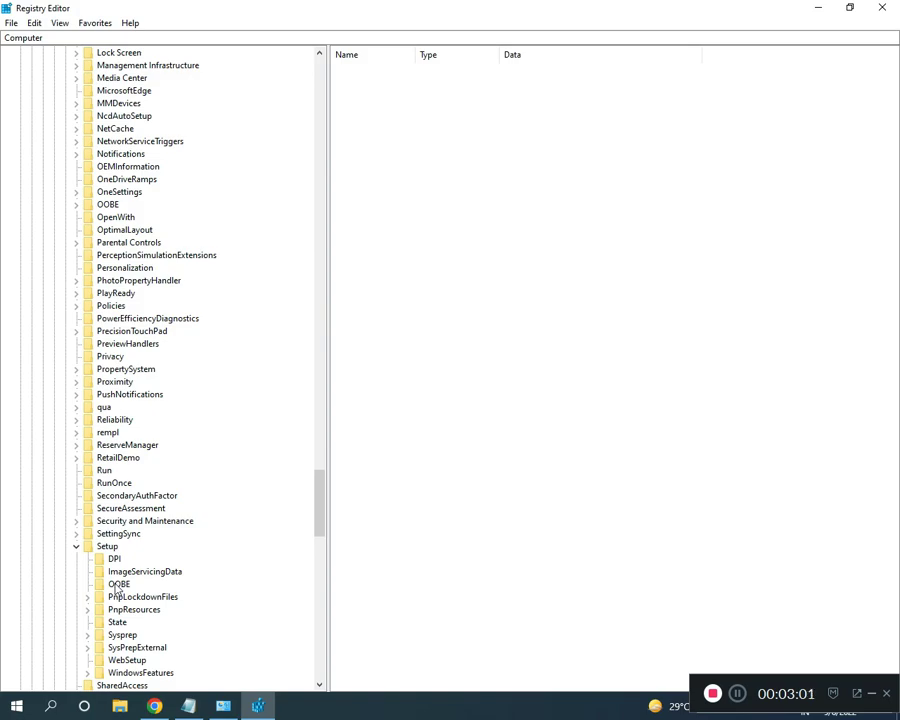
Step: Open the OOBE key's mediabootinstall DWORD and confirm its value data as 0
left_click(119, 586)
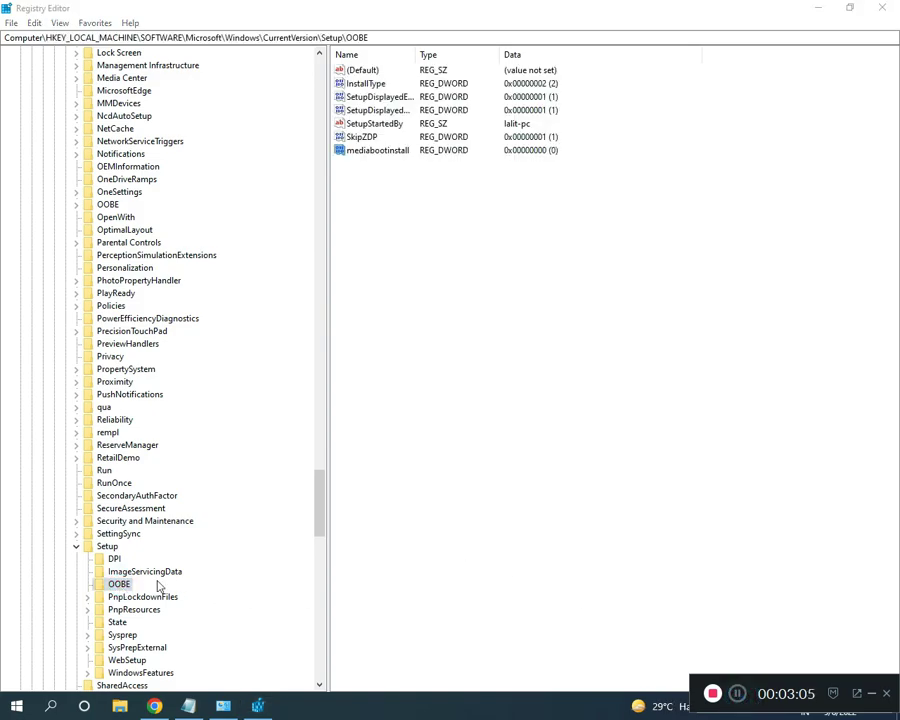
double_click(366, 152)
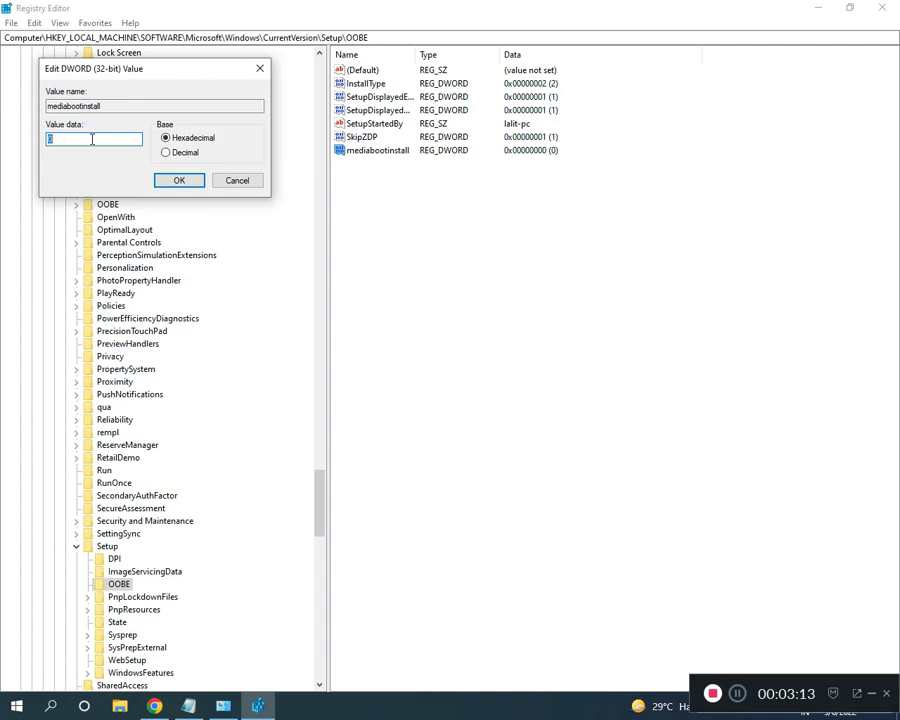
left_click(170, 180)
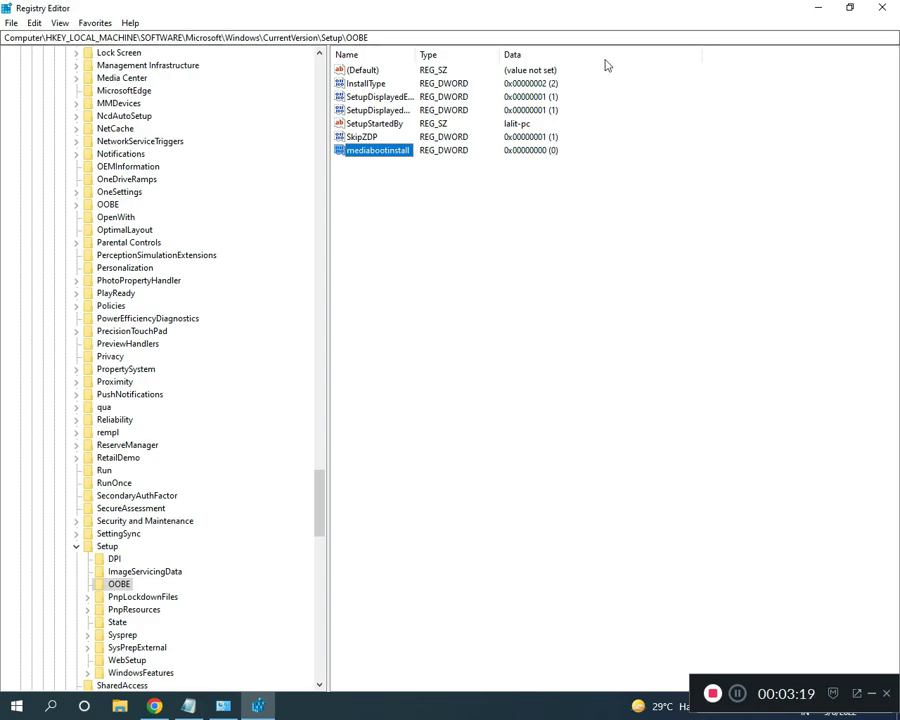
left_click(737, 693)
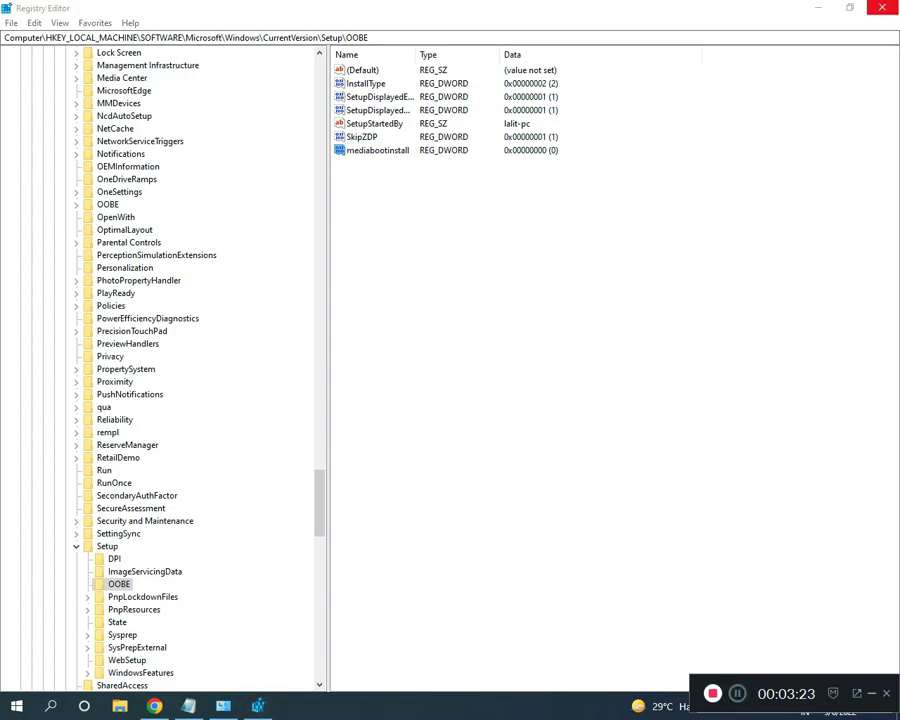
Step: Close Registry Editor and launch Command Prompt from a cmd search with Run as administrator
left_click(737, 693)
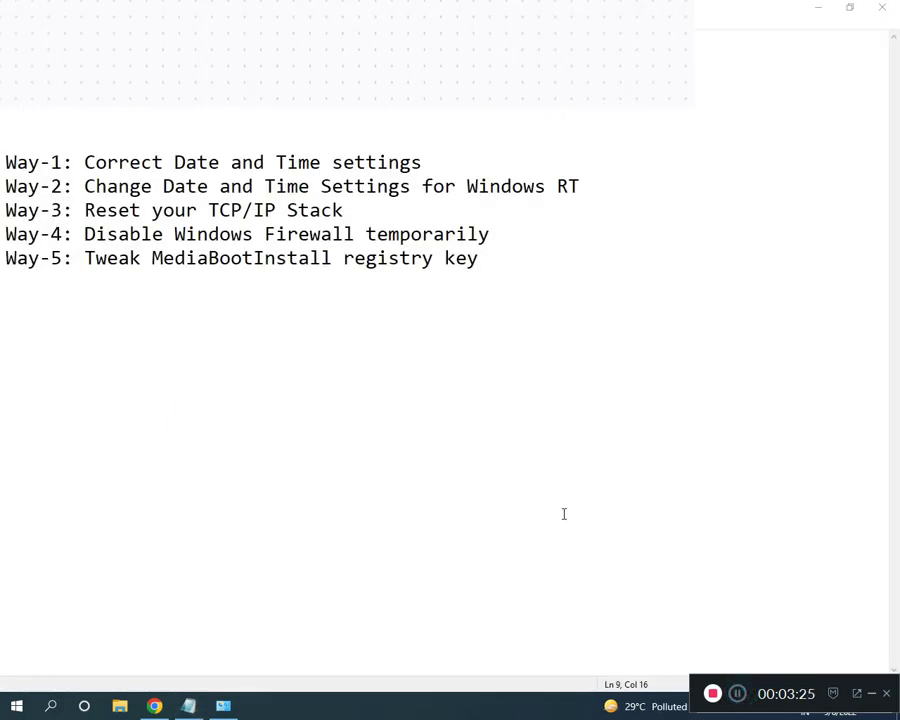
key("super")
type("cmd")
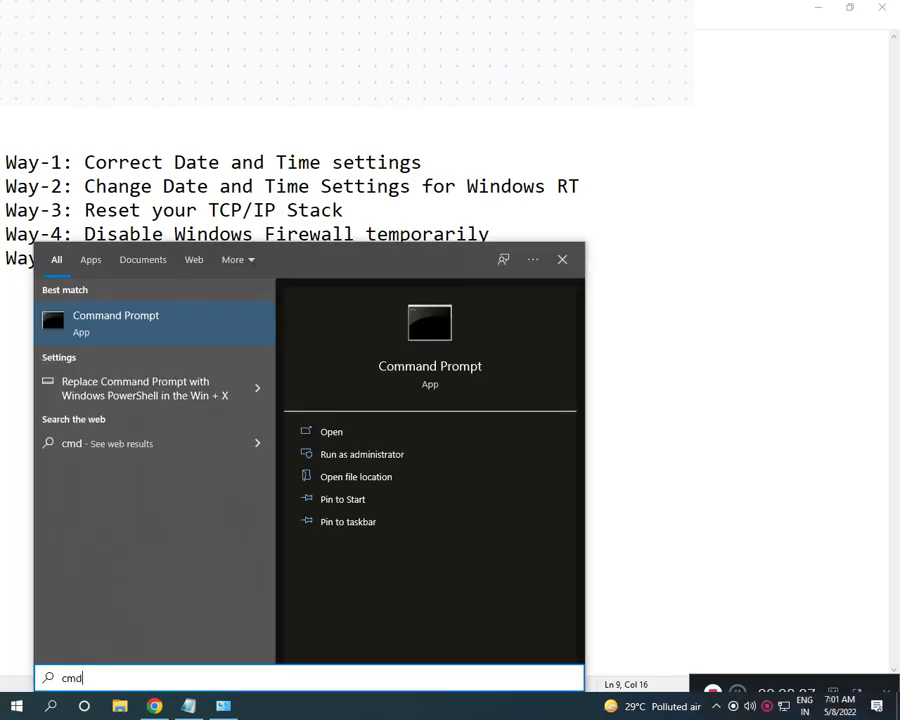
right_click(213, 328)
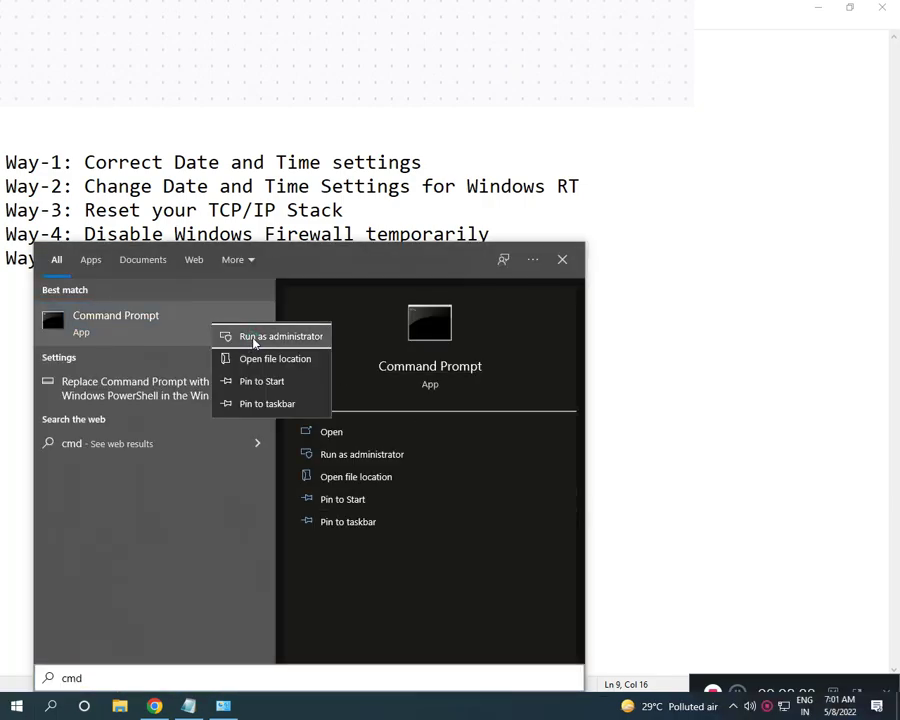
left_click(254, 340)
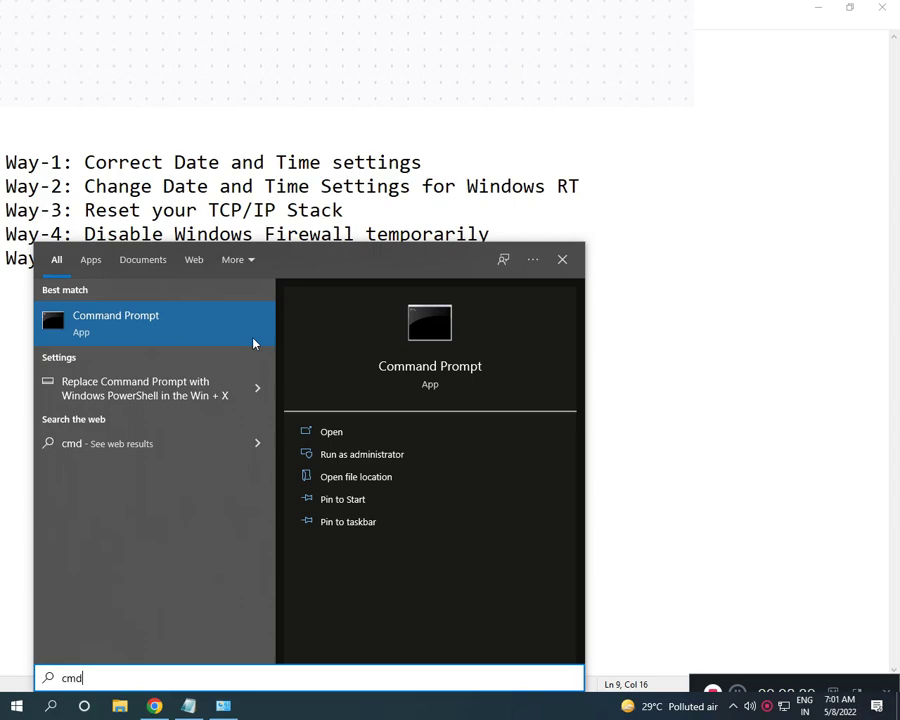
left_click(374, 430)
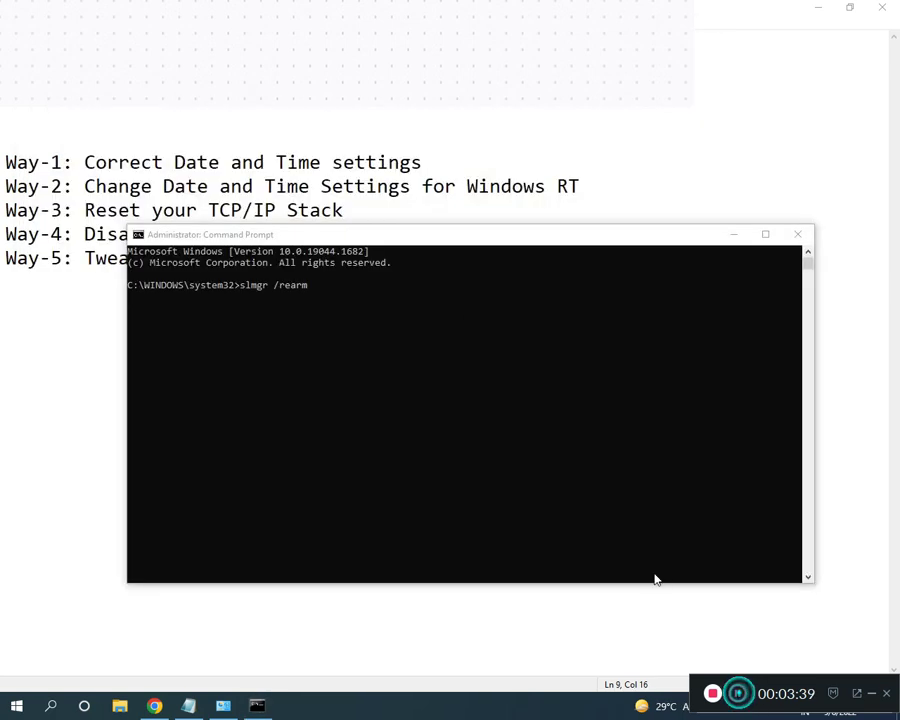
Step: Correct and run slmgr /rearm, then acknowledge the Windows Script Host success message
left_click(319, 294)
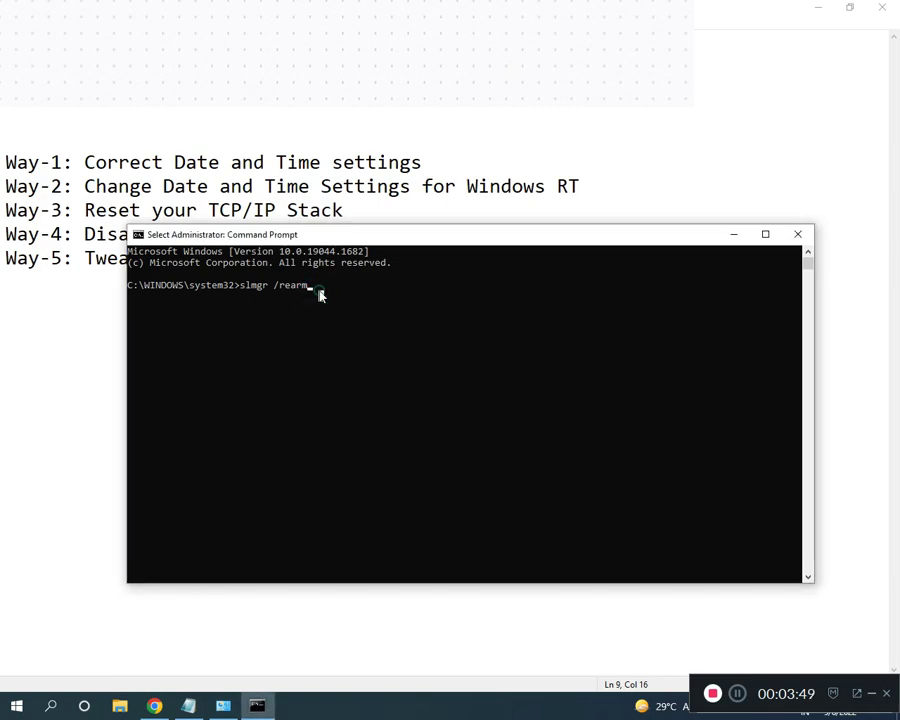
key("Escape")
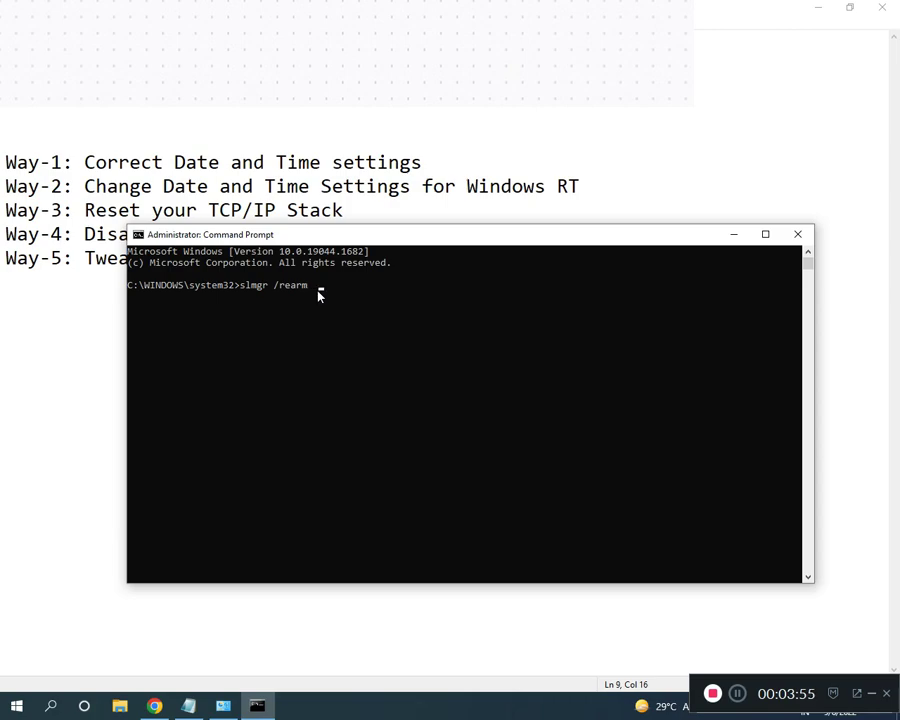
key("BackSpace")
key("BackSpace")
type("m")
key("Return")
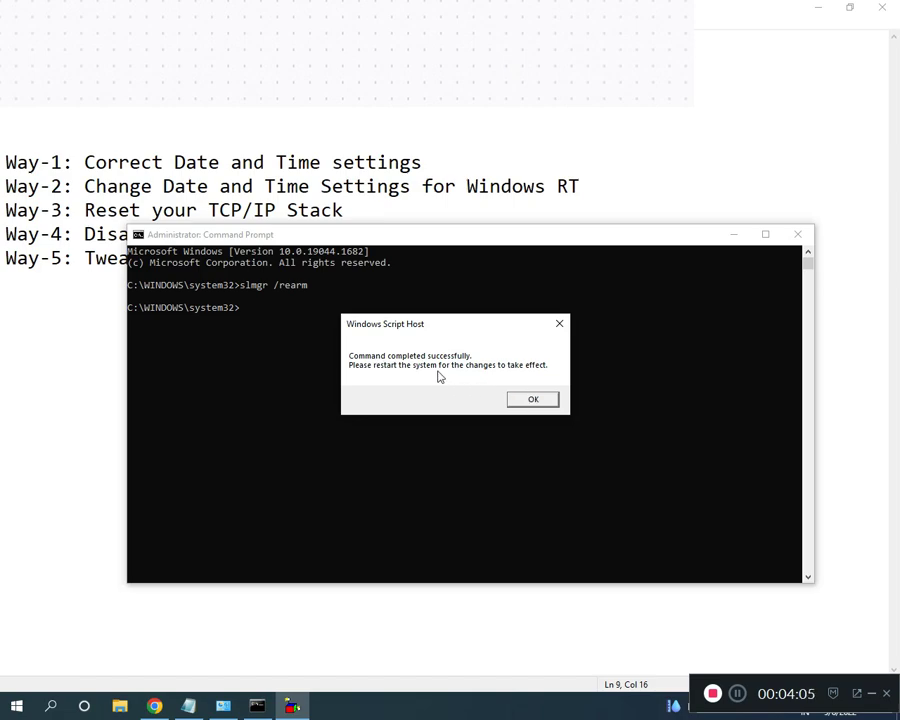
left_click(532, 400)
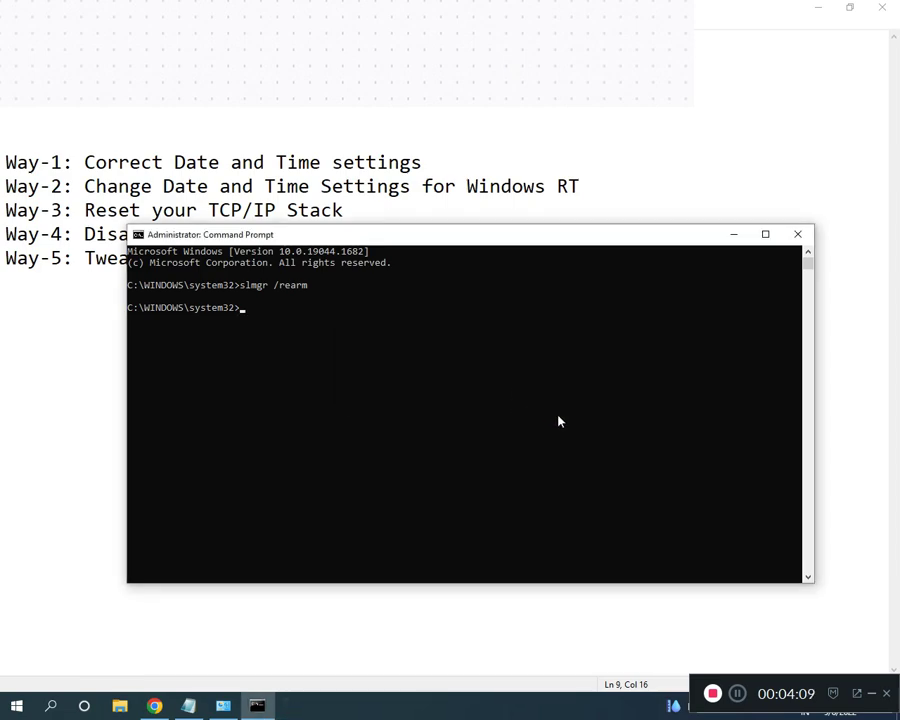
left_click(733, 235)
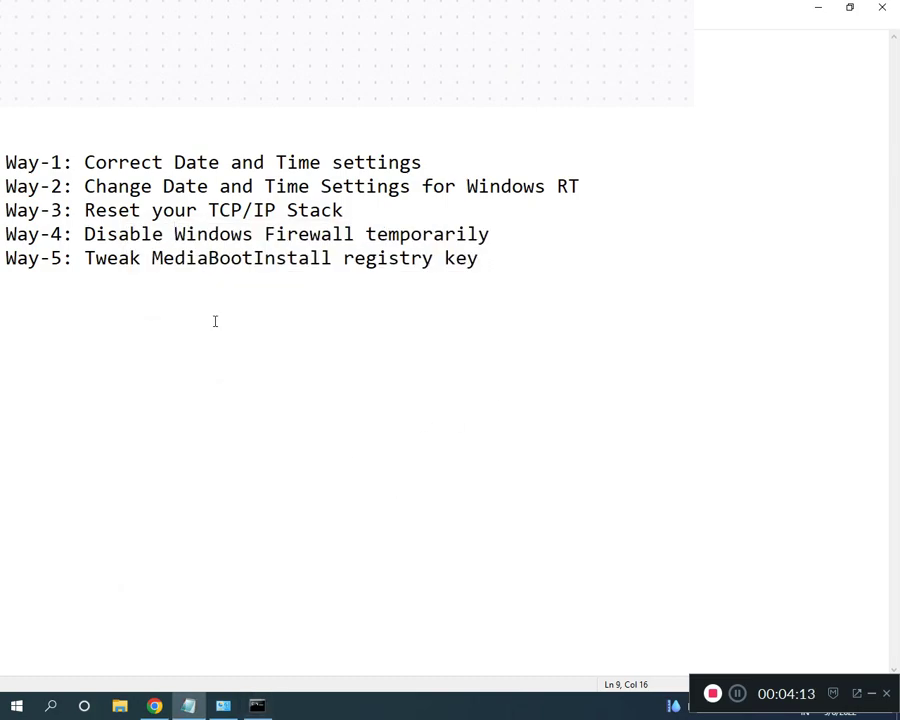